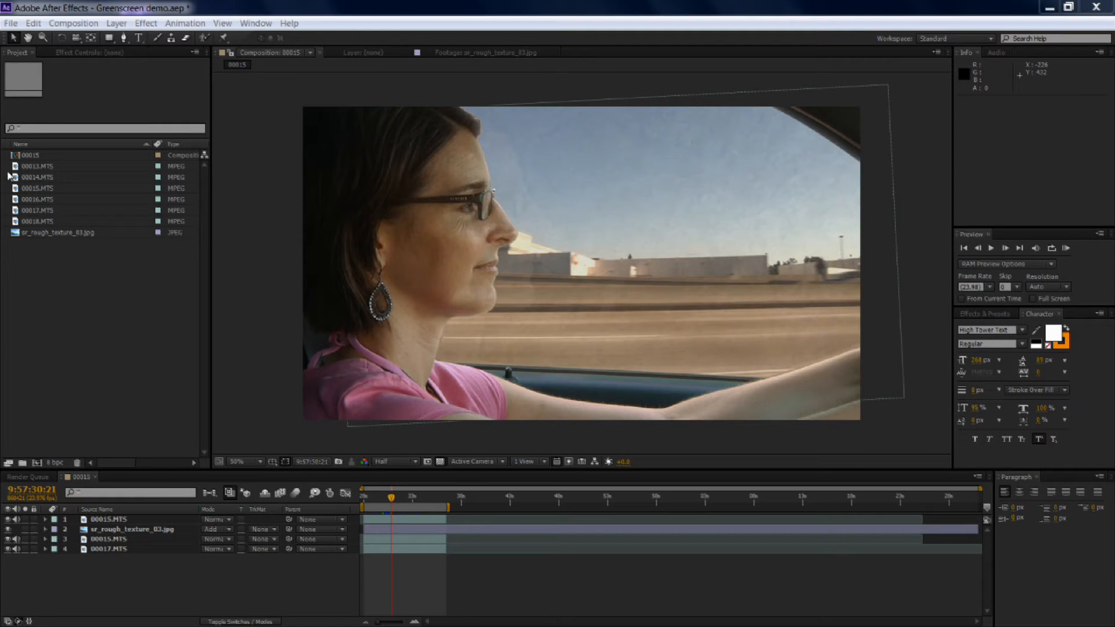
Show the effects applied to the topmost 00015.MTS layer and collapse their settings to a plain effect list.
{"action": "left_click", "coordinate": [109, 518]}
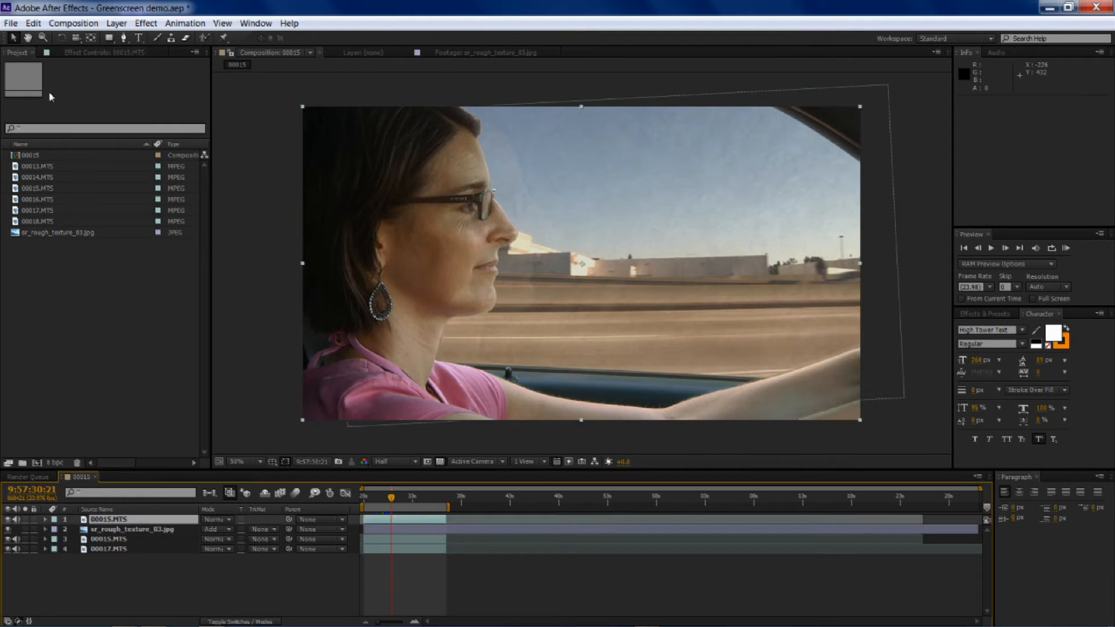
{"action": "left_click", "coordinate": [93, 52]}
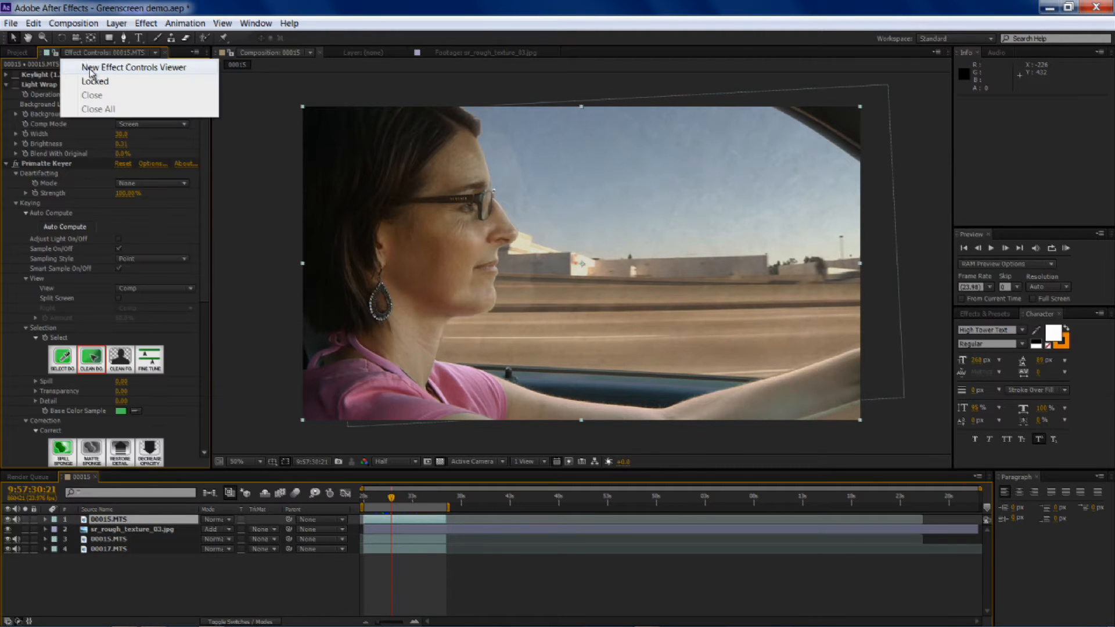
{"action": "left_click", "coordinate": [6, 86]}
{"action": "left_click", "coordinate": [6, 85]}
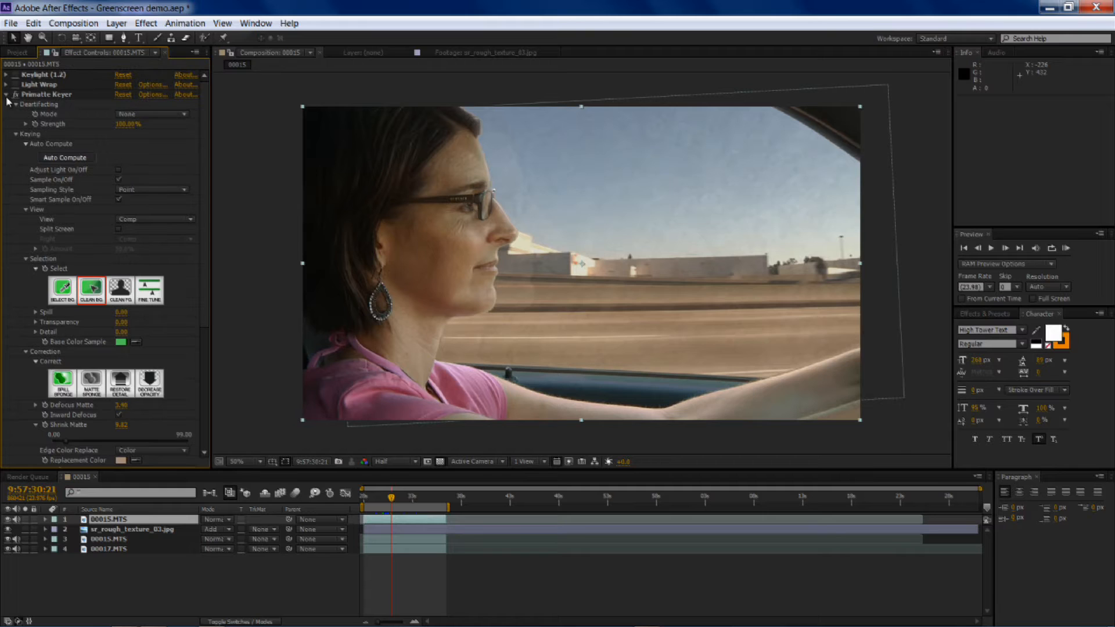
{"action": "left_click", "coordinate": [7, 95]}
{"action": "left_click", "coordinate": [14, 95]}
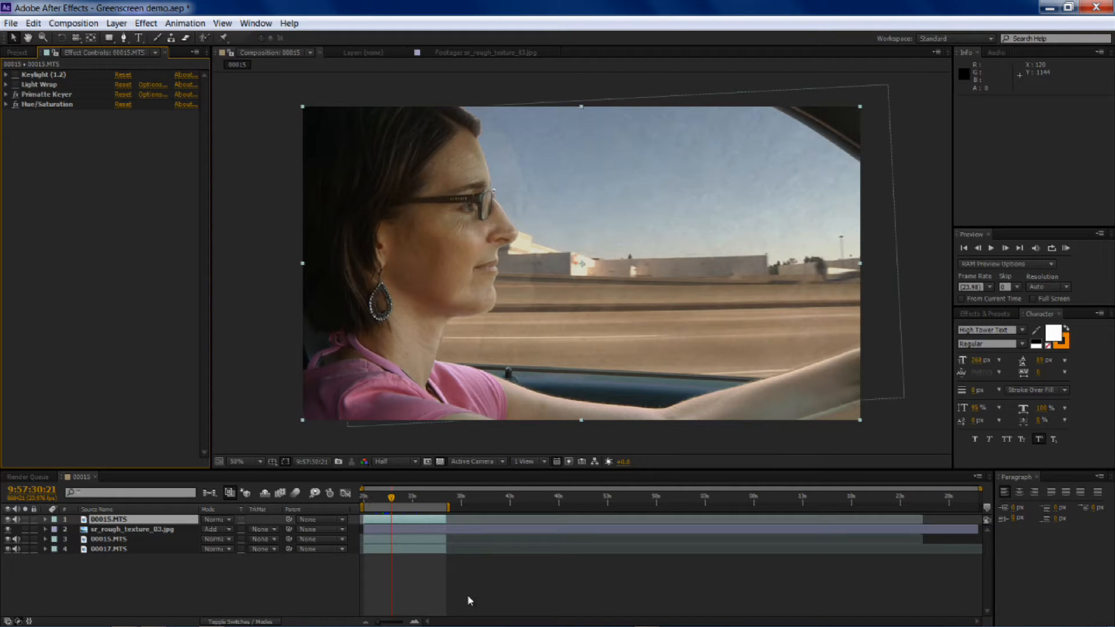
Switch to the media player, play the raw 00015 green-screen clip, pause it and close the player.
{"action": "mouse_move", "coordinate": [471, 617]}
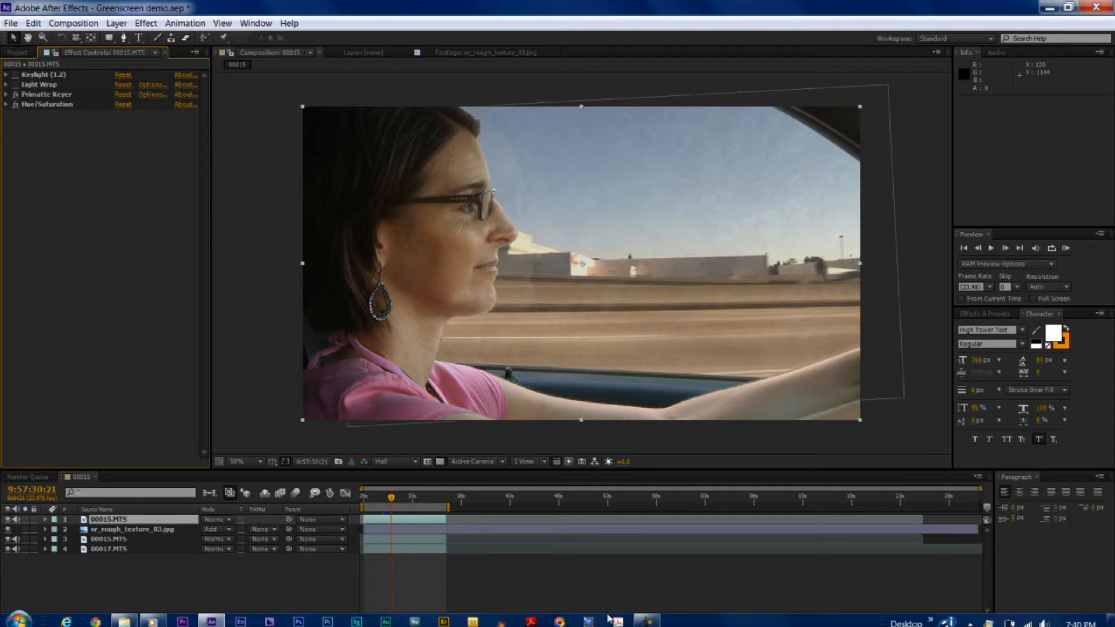
{"action": "left_click", "coordinate": [153, 615]}
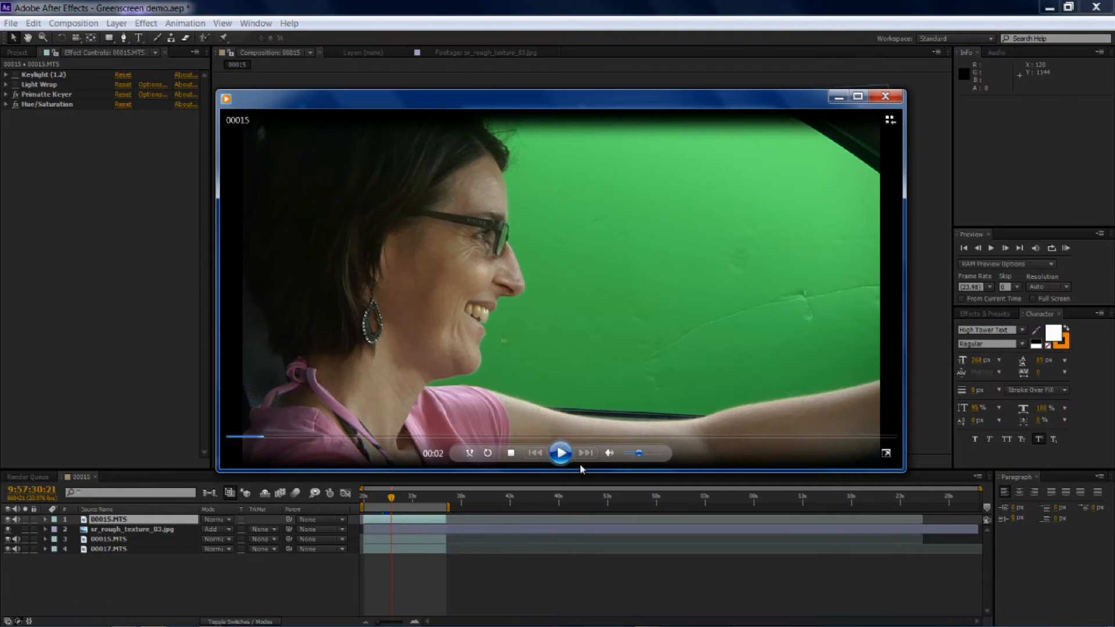
{"action": "left_click", "coordinate": [560, 453]}
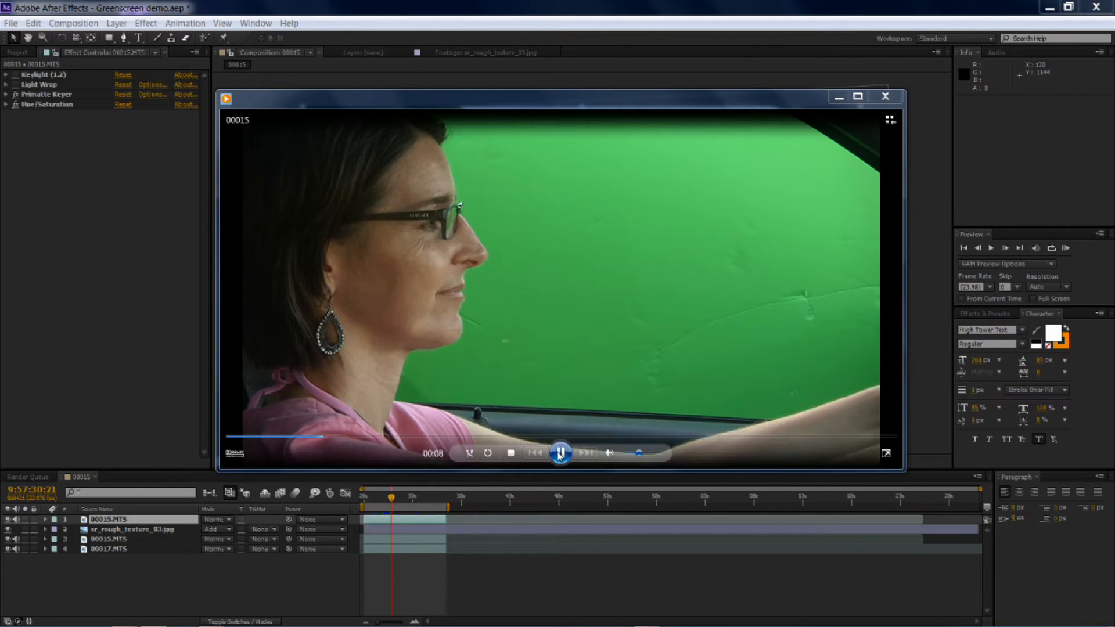
{"action": "left_click", "coordinate": [561, 453]}
{"action": "left_click", "coordinate": [886, 97]}
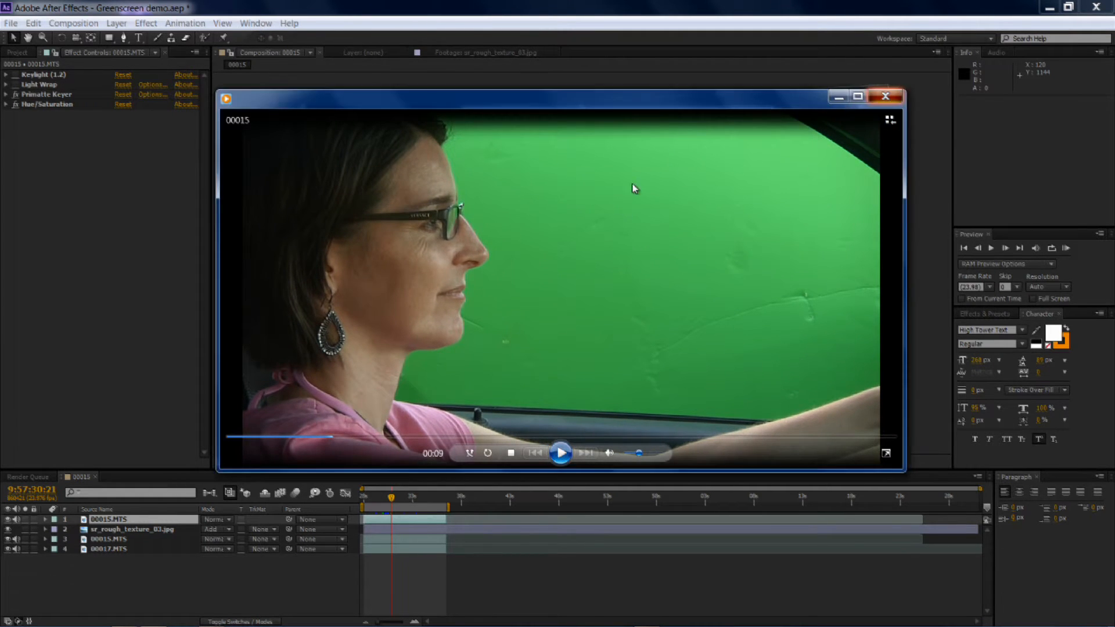
Open Test.mp4 from the Greenscreen Test Footage folder and play the finished composite.
{"action": "left_click", "coordinate": [124, 613]}
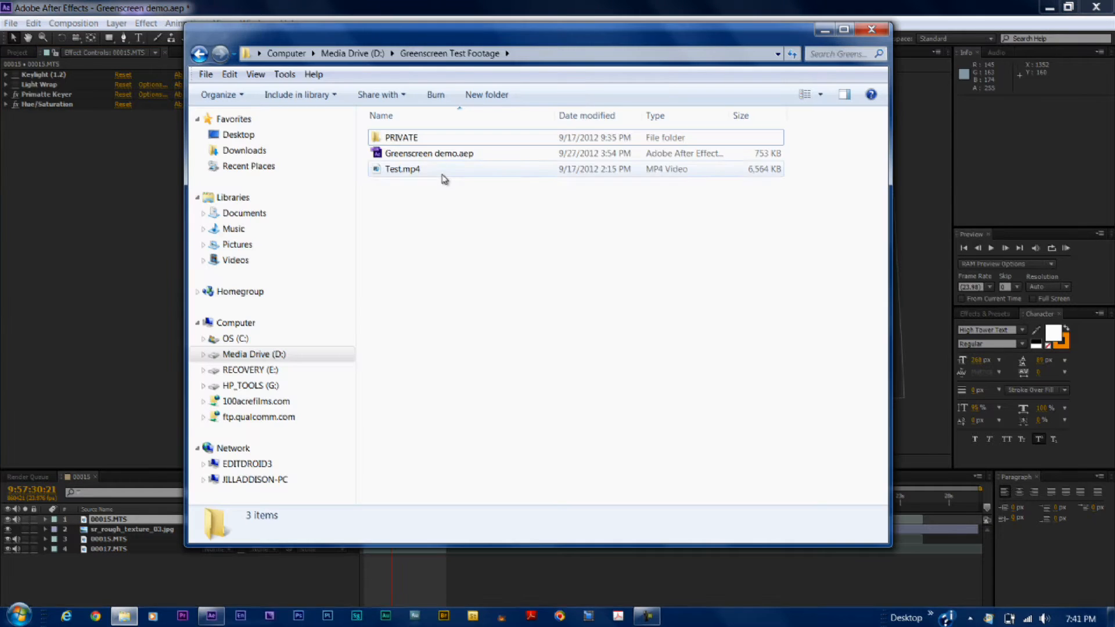
{"action": "double_click", "coordinate": [403, 169]}
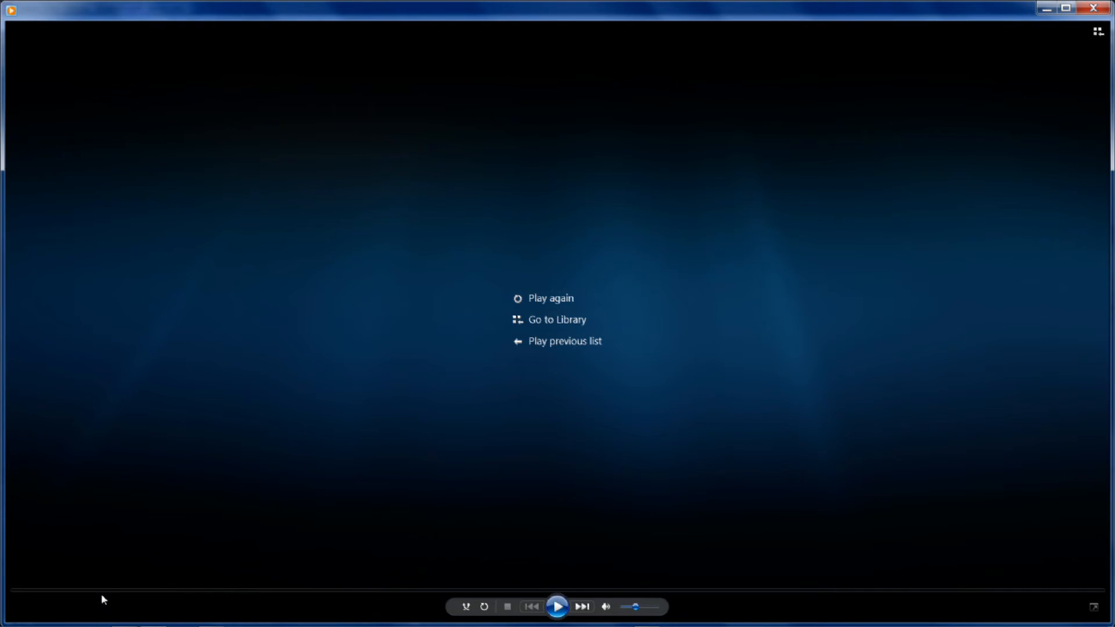
{"action": "left_click", "coordinate": [558, 606]}
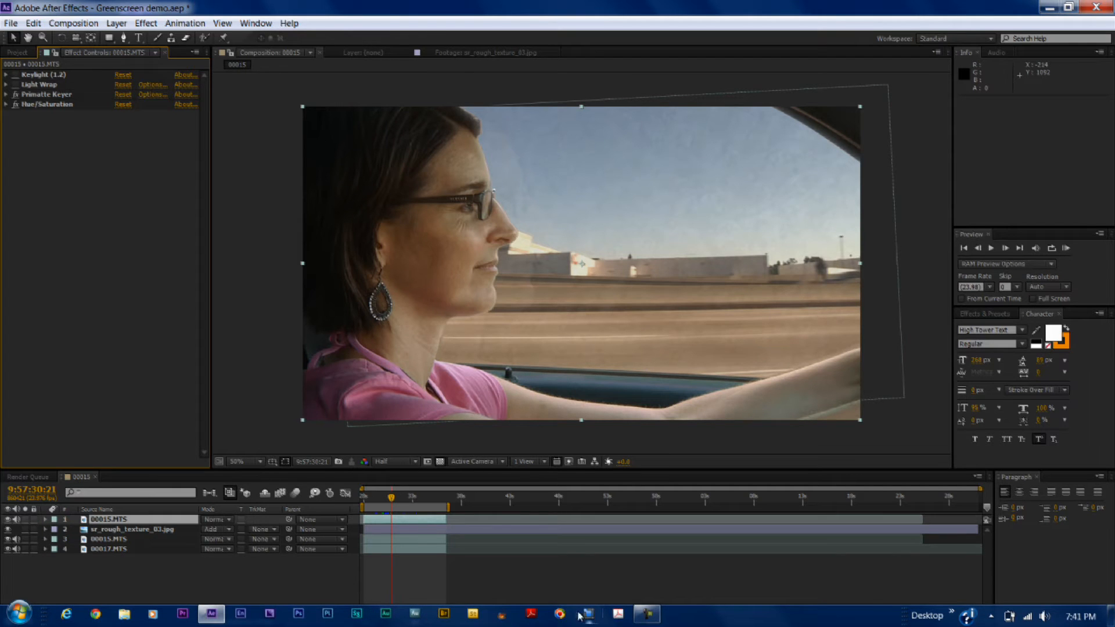
Create a new composition named Driving Shot, keeping the 1920 x 1080, 23.976 fps settings.
{"action": "left_click", "coordinate": [73, 23]}
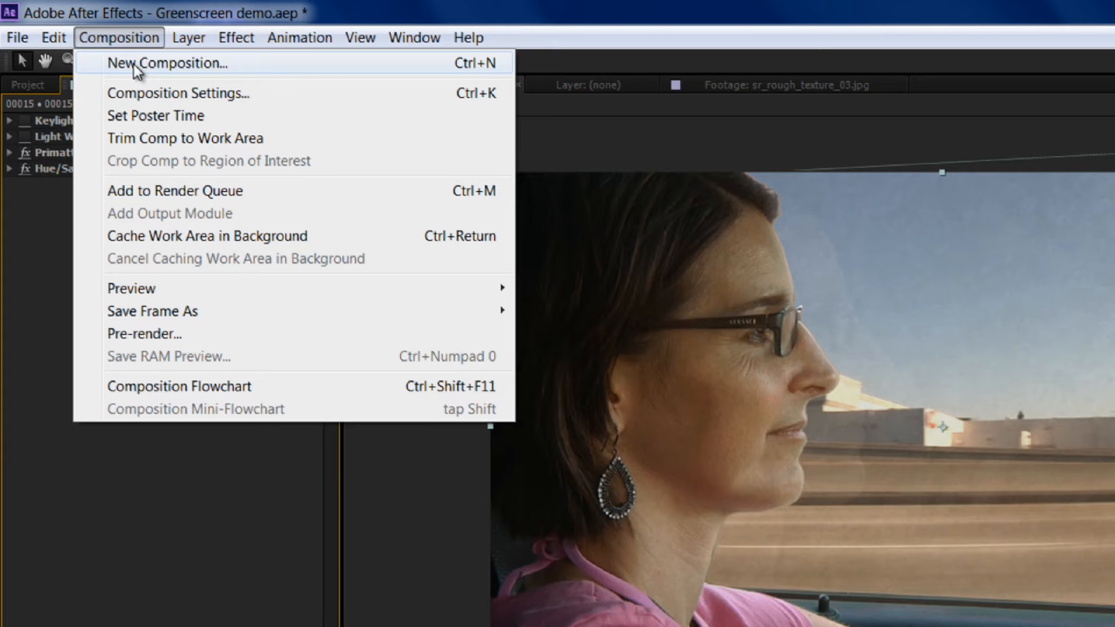
{"action": "left_click", "coordinate": [135, 65]}
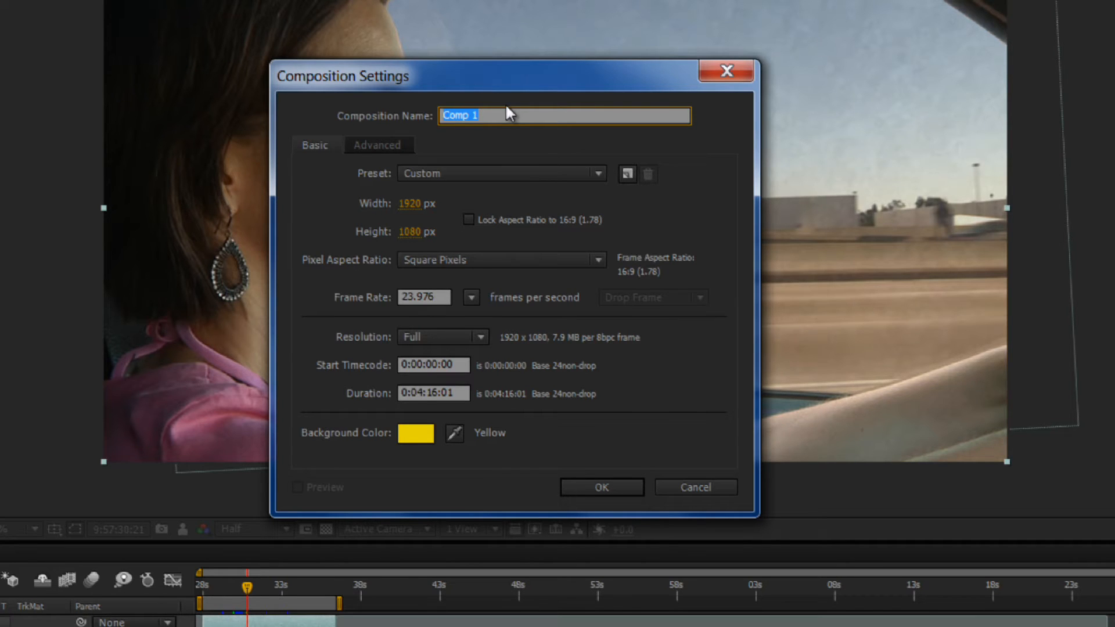
{"action": "type", "text": "Driving Shot"}
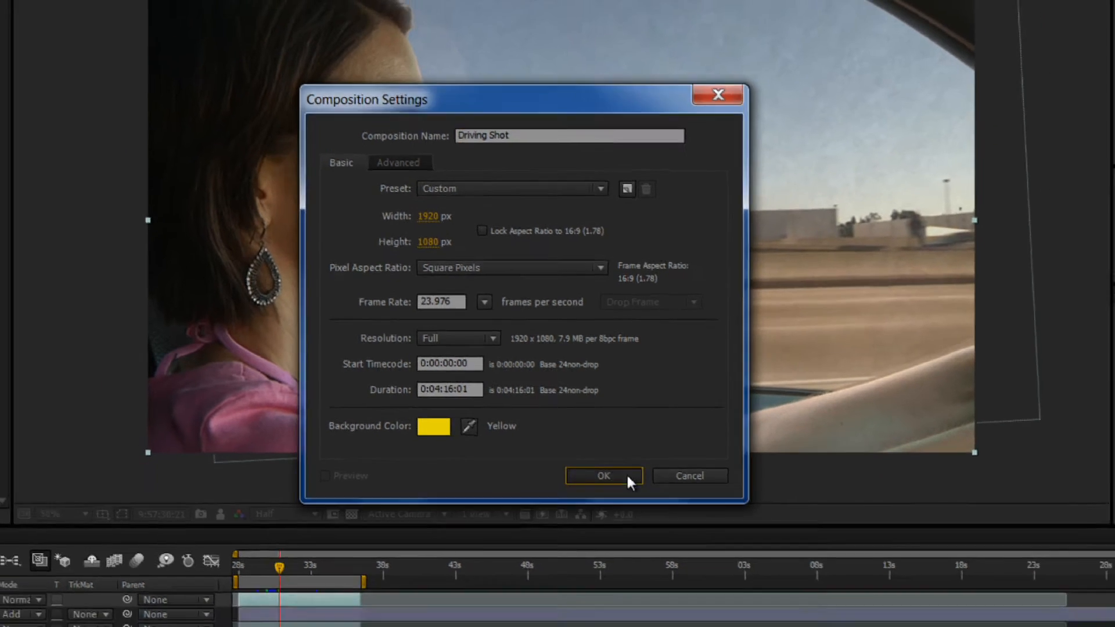
{"action": "left_click", "coordinate": [627, 486]}
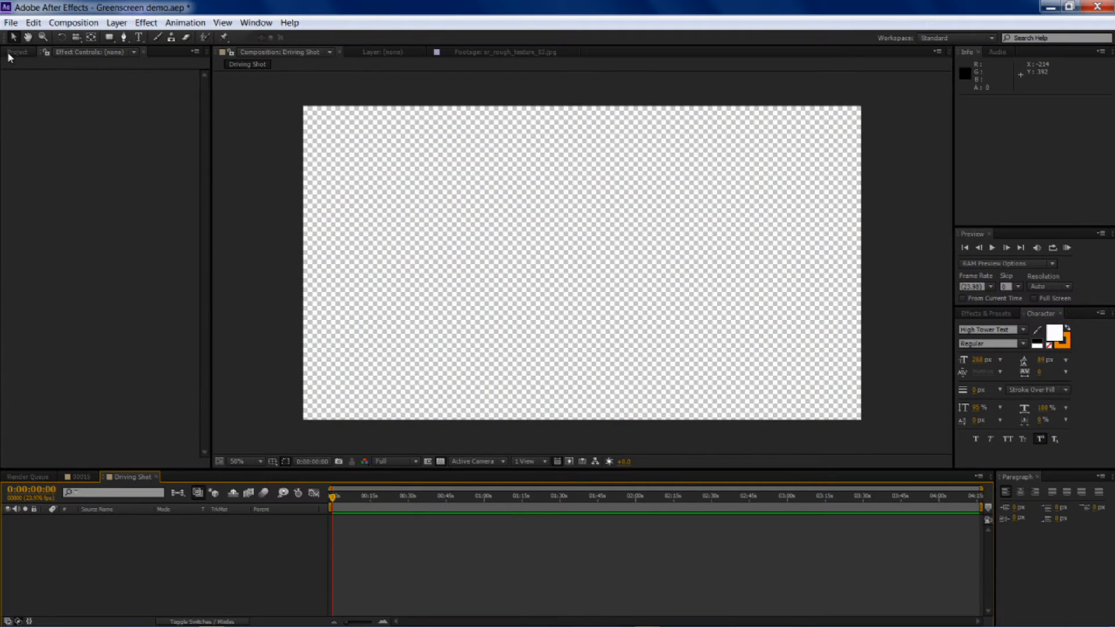
Open the 00015.MTS project footage in the Footage viewer and fit the whole frame in view.
{"action": "left_click", "coordinate": [18, 52]}
{"action": "left_click", "coordinate": [16, 188]}
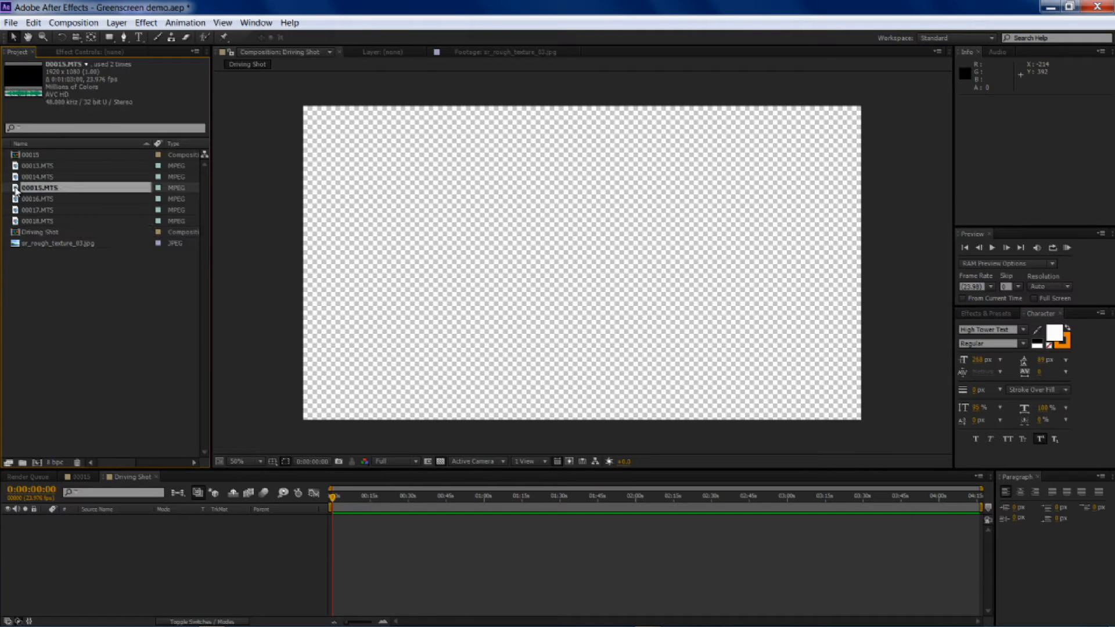
{"action": "double_click", "coordinate": [17, 189]}
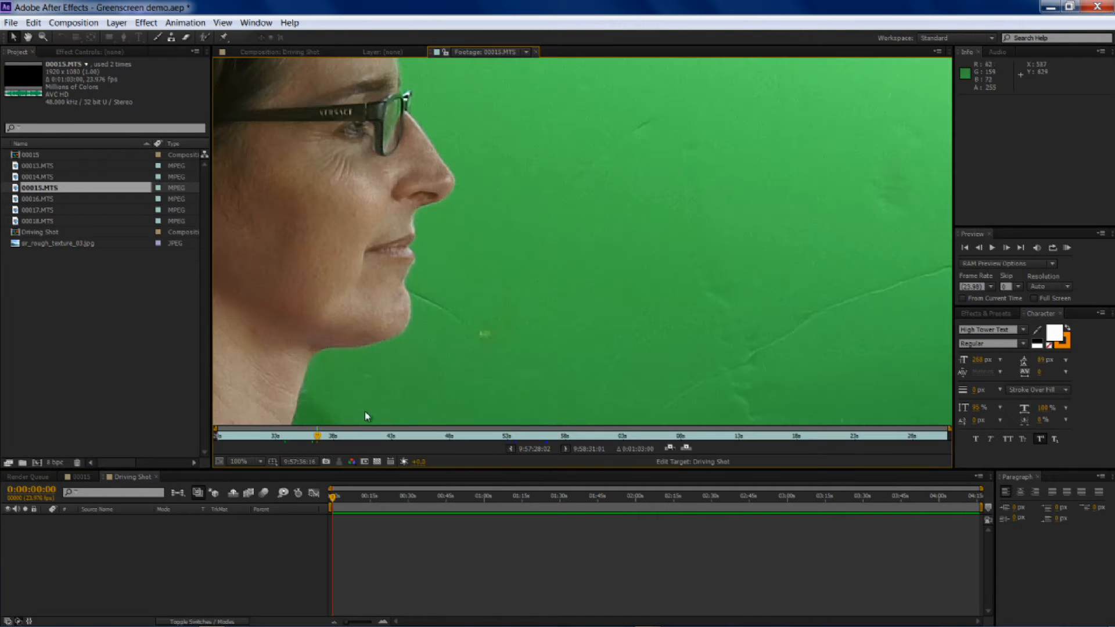
{"action": "left_click", "coordinate": [243, 461]}
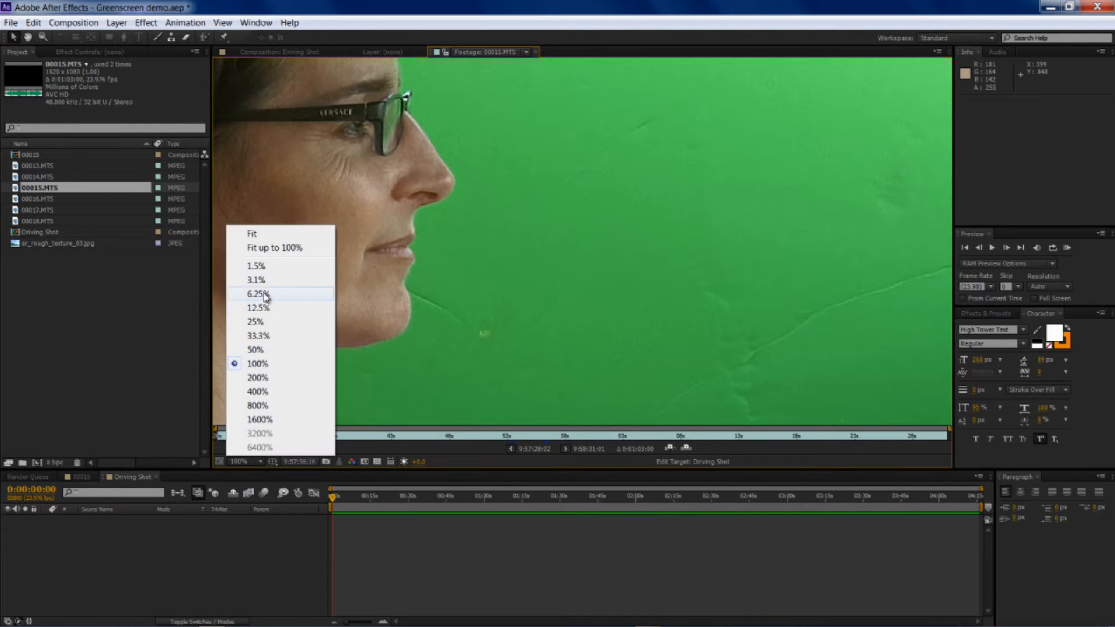
{"action": "left_click", "coordinate": [251, 234]}
Trim the 00015.MTS footage with an in point at 9:57:48:11 and an out point at 9:57:54:07.
{"action": "left_click_drag", "start_coordinate": [320, 438], "coordinate": [359, 441]}
{"action": "key", "text": "Home"}
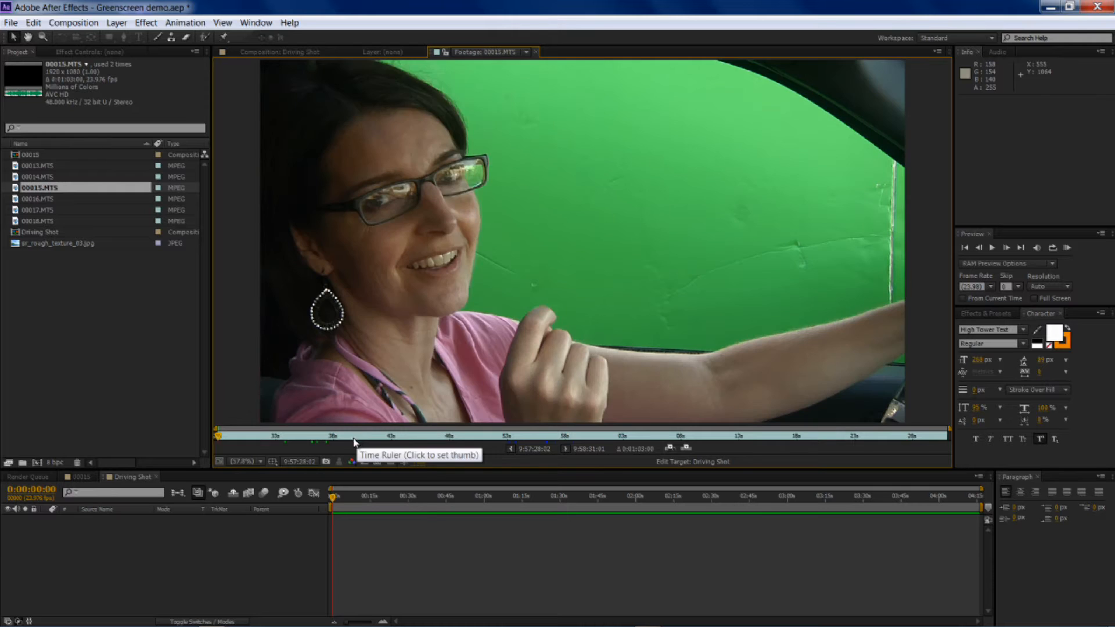
{"action": "left_click", "coordinate": [450, 440]}
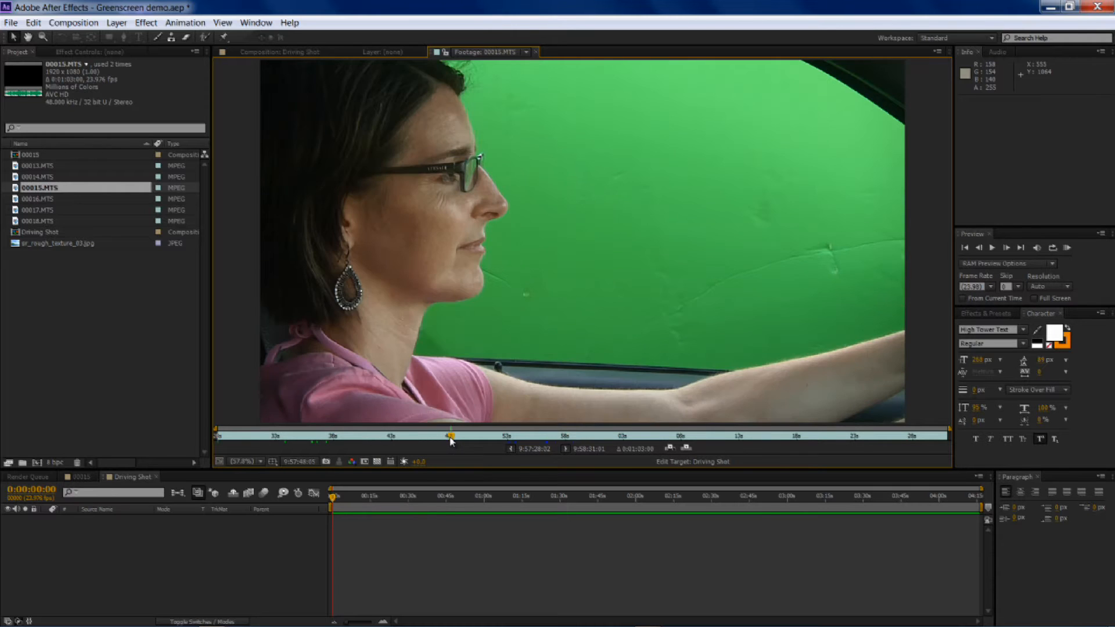
{"action": "left_click", "coordinate": [510, 448]}
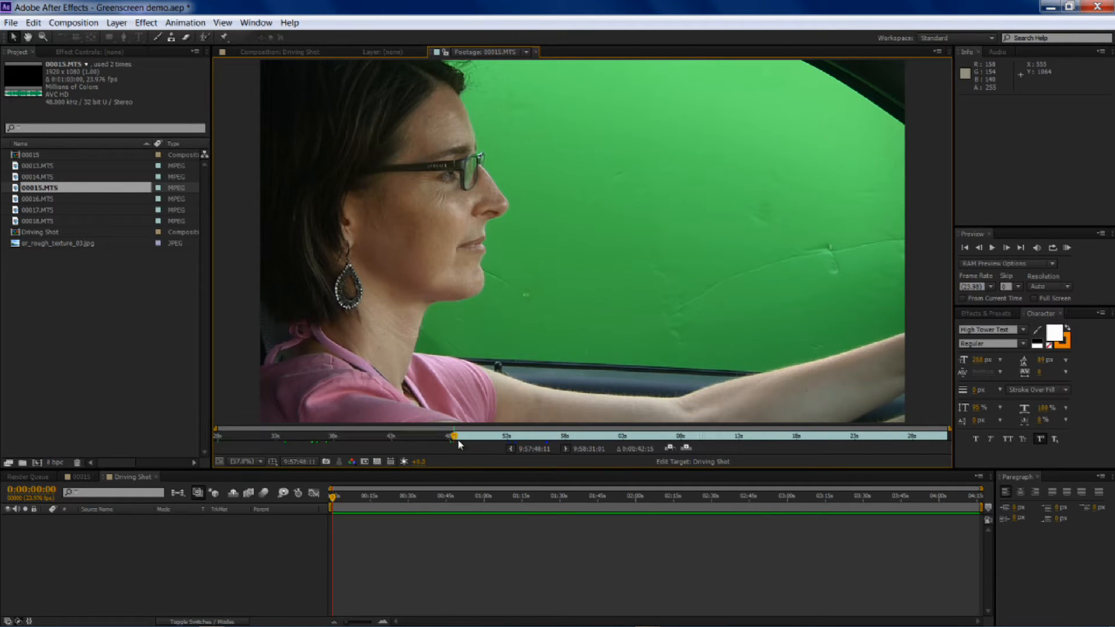
{"action": "left_click", "coordinate": [465, 437]}
{"action": "left_click_drag", "start_coordinate": [482, 440], "coordinate": [511, 444]}
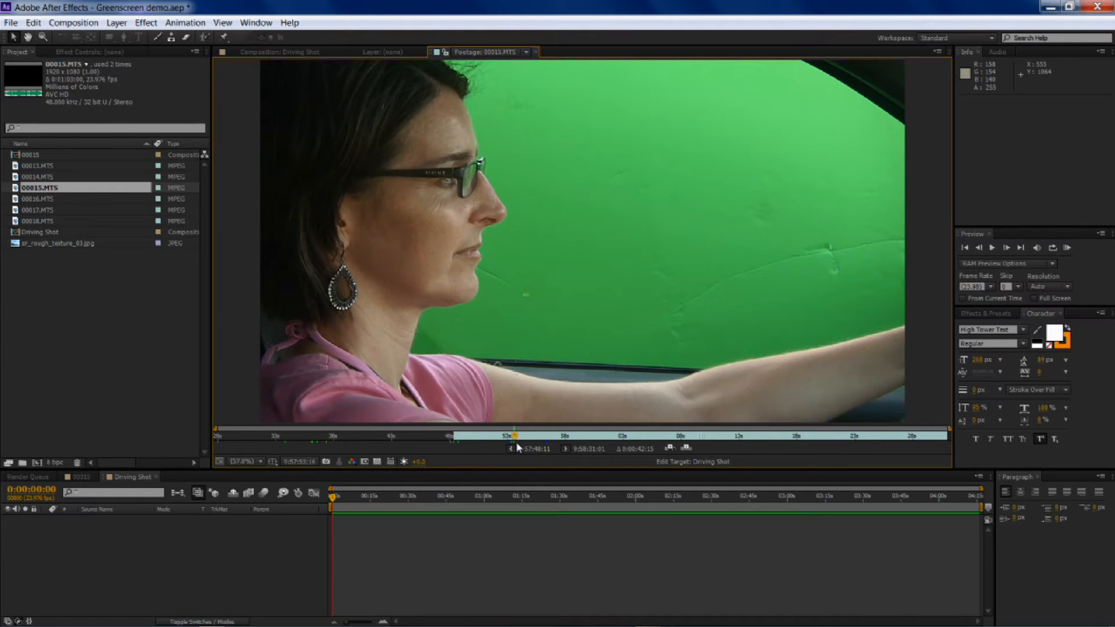
{"action": "left_click", "coordinate": [564, 447]}
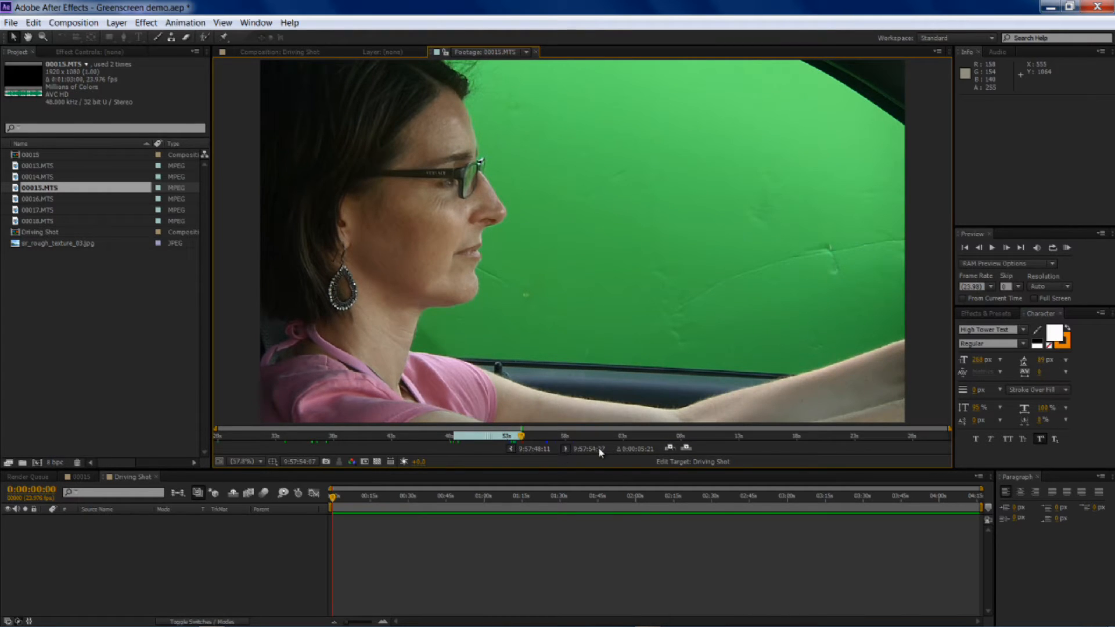
Ripple-insert the trimmed 00015.MTS clip into Driving Shot and extend the layer's end to 0:00:10:05.
{"action": "left_click", "coordinate": [670, 448]}
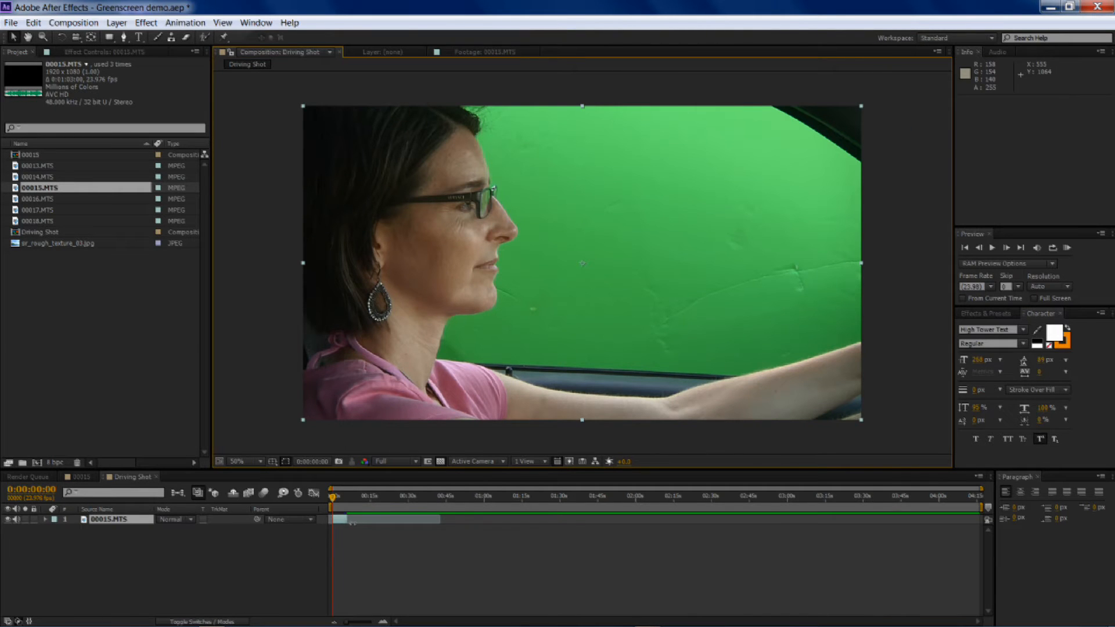
{"action": "left_click_drag", "start_coordinate": [351, 523], "coordinate": [359, 522]}
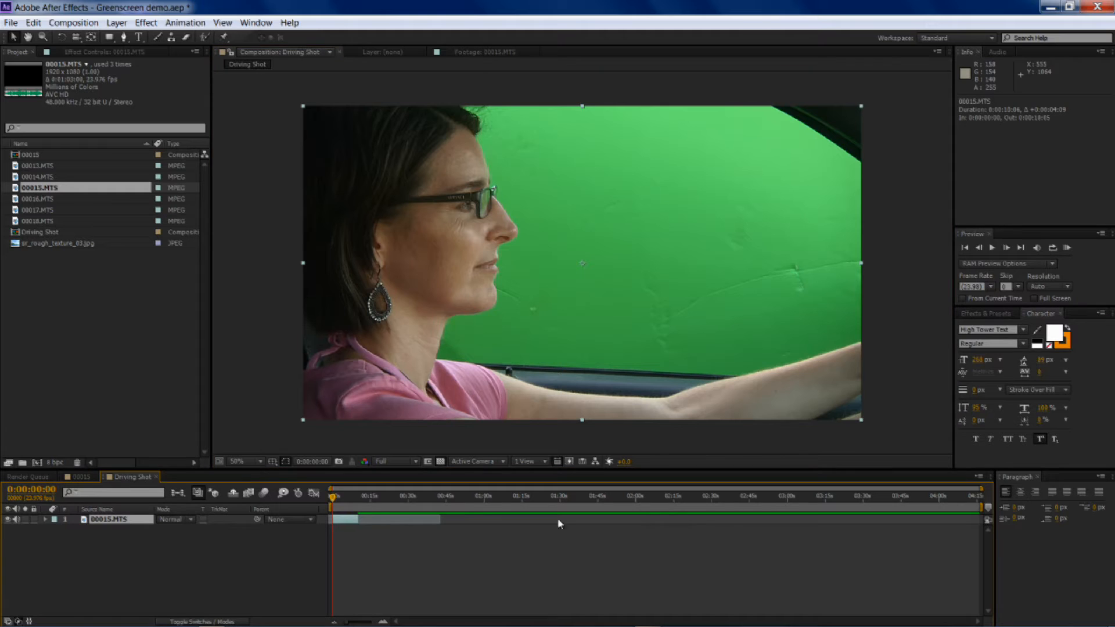
End the work area at 0:00:10:05 to match the clip and move the current time to 0:00:01:05.
{"action": "left_click_drag", "start_coordinate": [987, 507], "coordinate": [365, 541]}
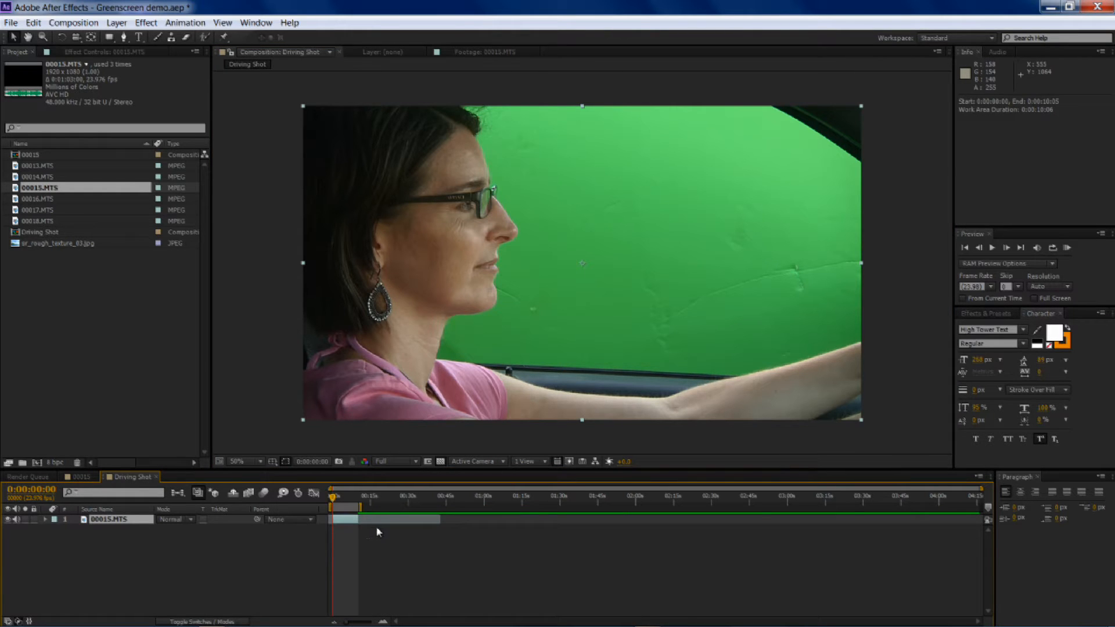
{"action": "scroll", "coordinate": [377, 532], "scroll_direction": "up", "scroll_amount": 6}
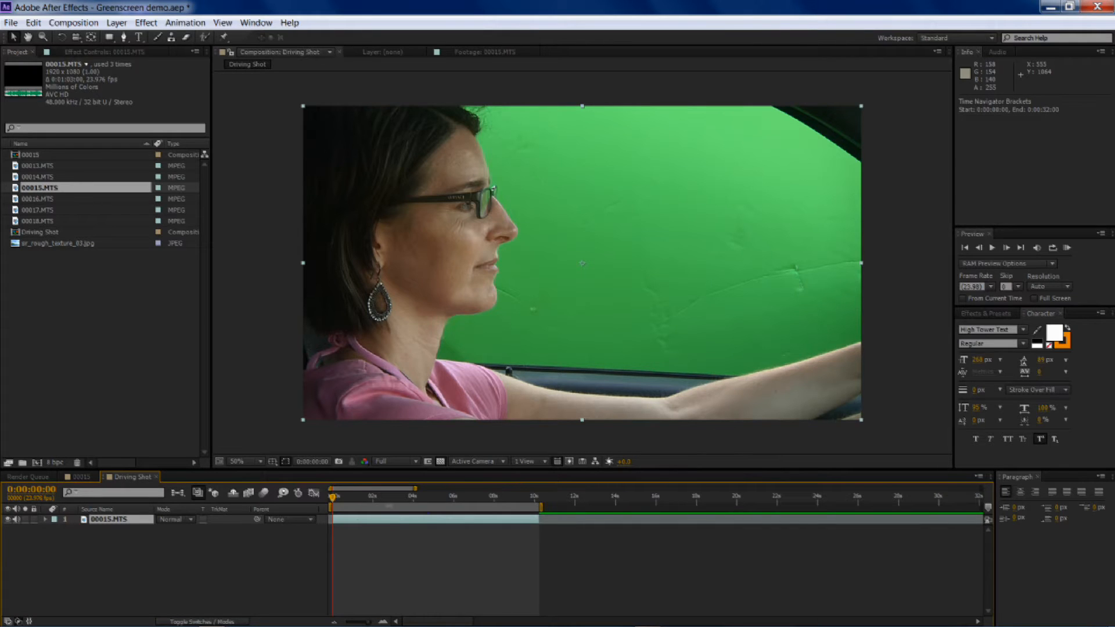
{"action": "left_click_drag", "start_coordinate": [334, 497], "coordinate": [356, 500]}
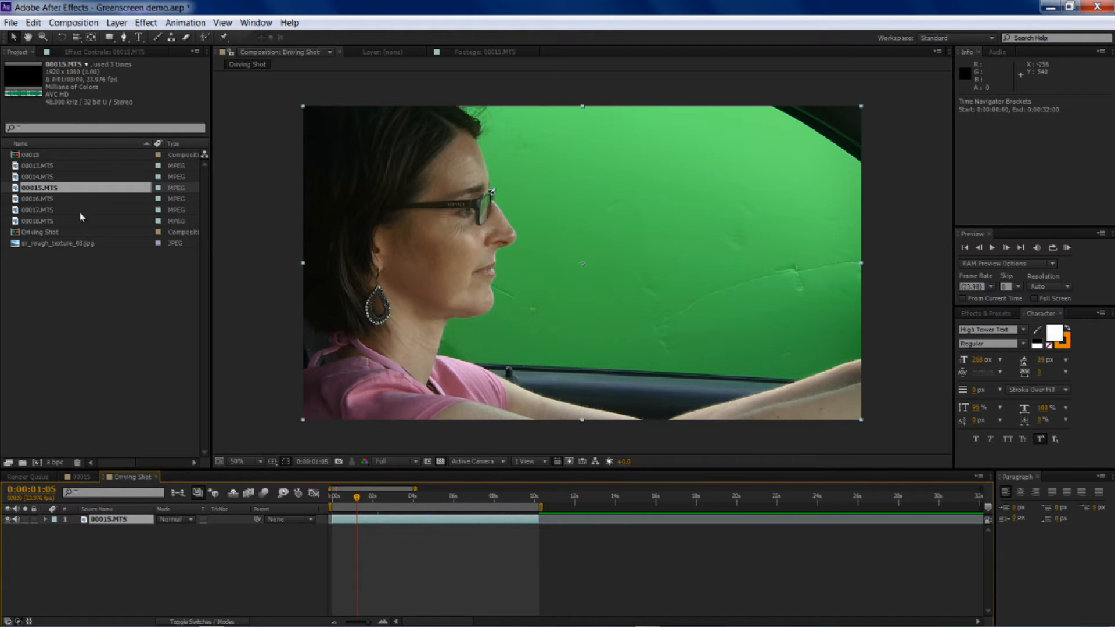
Open the 00017.MTS road footage, scrub through its marked range and overlay it into Driving Shot at the current time.
{"action": "left_click", "coordinate": [19, 213]}
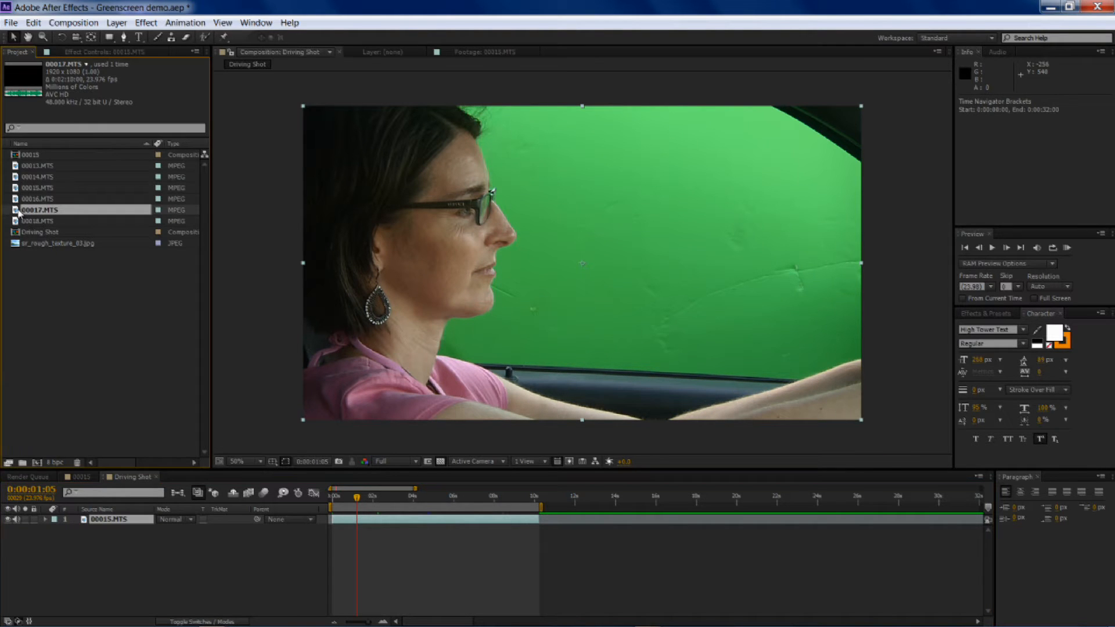
{"action": "double_click", "coordinate": [18, 212]}
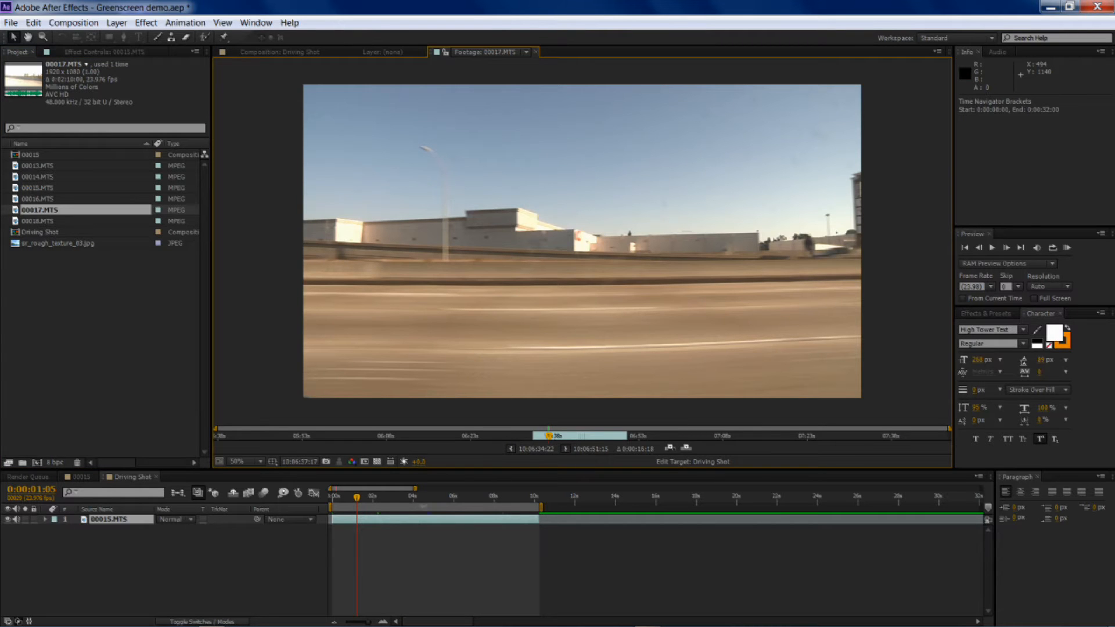
{"action": "left_click", "coordinate": [548, 436]}
{"action": "left_click_drag", "start_coordinate": [551, 437], "coordinate": [593, 436]}
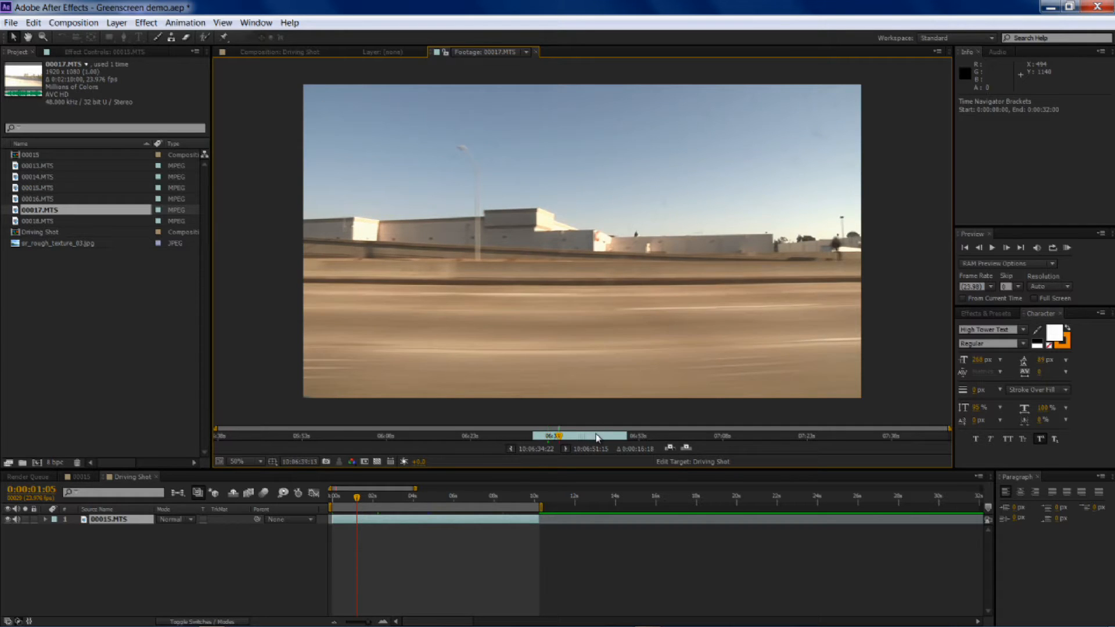
{"action": "left_click", "coordinate": [686, 449]}
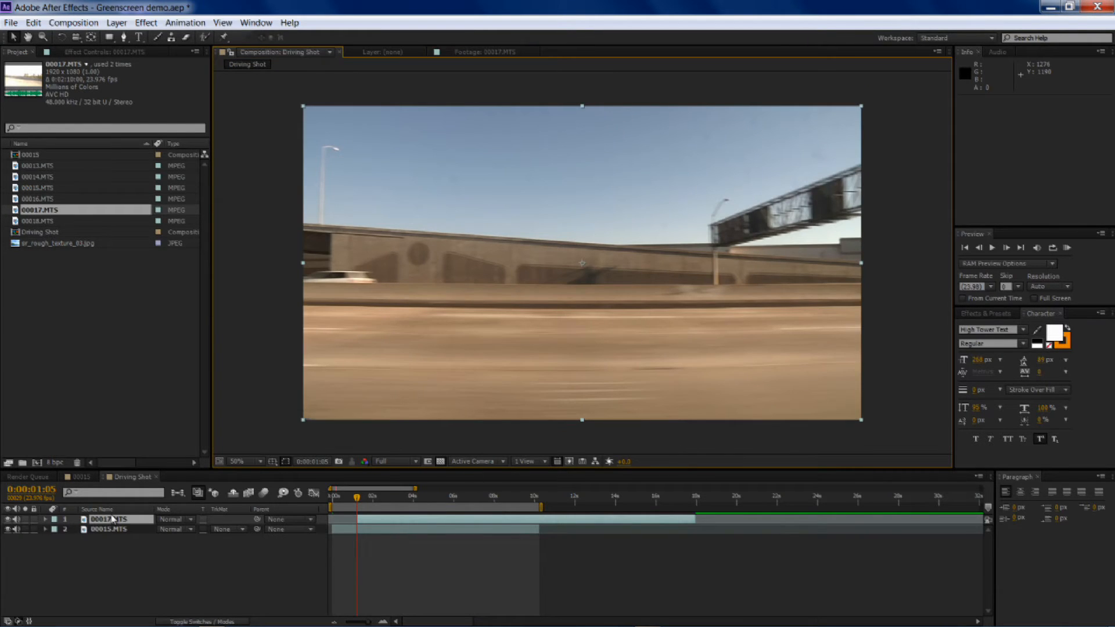
Place the 00017.MTS layer beneath 00015.MTS and slide it earlier so that it ends at 0:00:10:05.
{"action": "left_click_drag", "start_coordinate": [111, 517], "coordinate": [113, 536]}
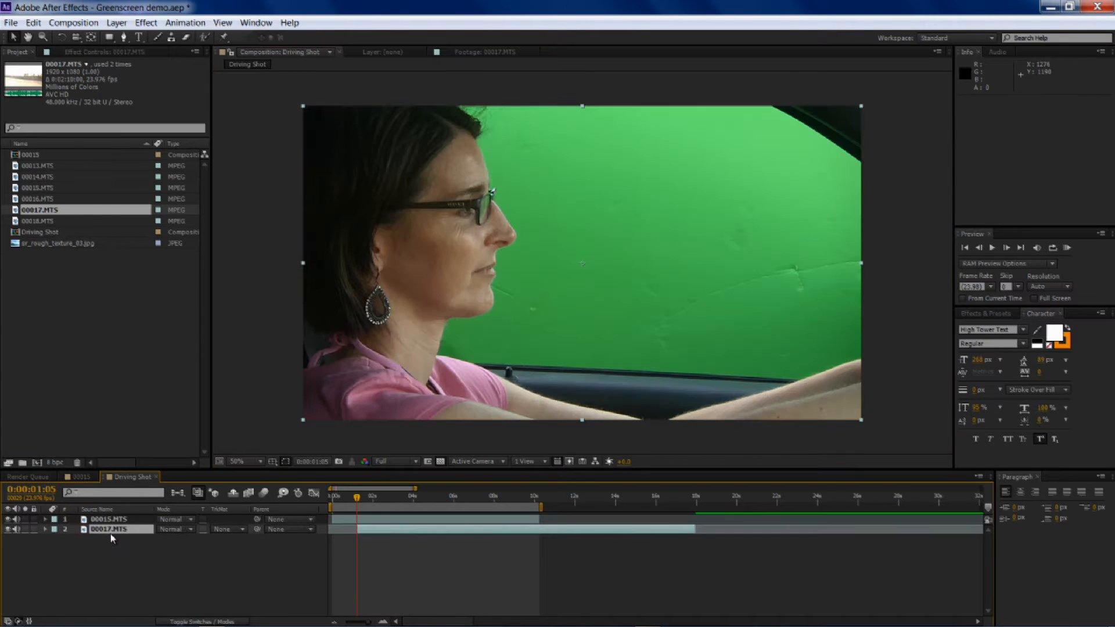
{"action": "left_click_drag", "start_coordinate": [383, 532], "coordinate": [360, 534]}
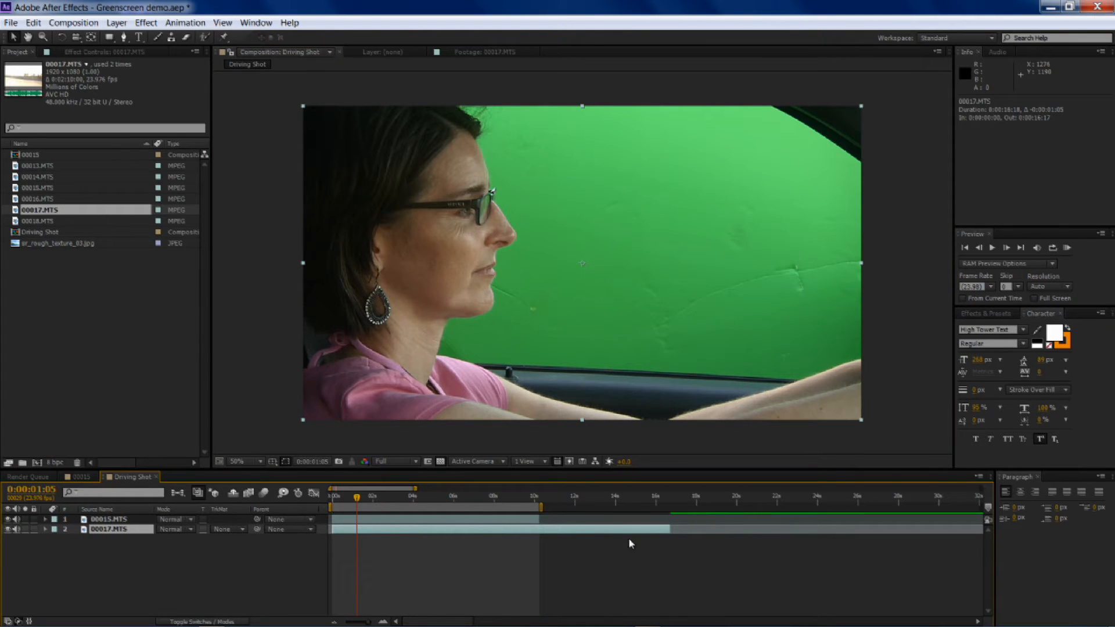
{"action": "left_click_drag", "start_coordinate": [657, 530], "coordinate": [528, 532]}
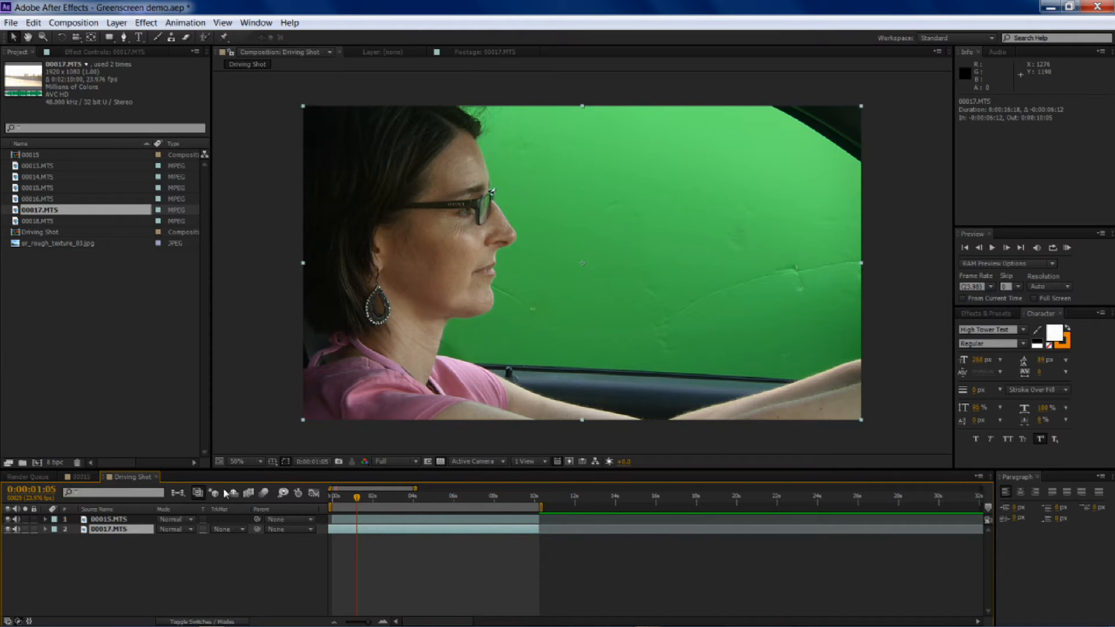
At 0:00:02:13, apply Keylight (1.2) to the 00015.MTS layer and sample the green screen as its Screen Colour.
{"action": "left_click", "coordinate": [383, 496]}
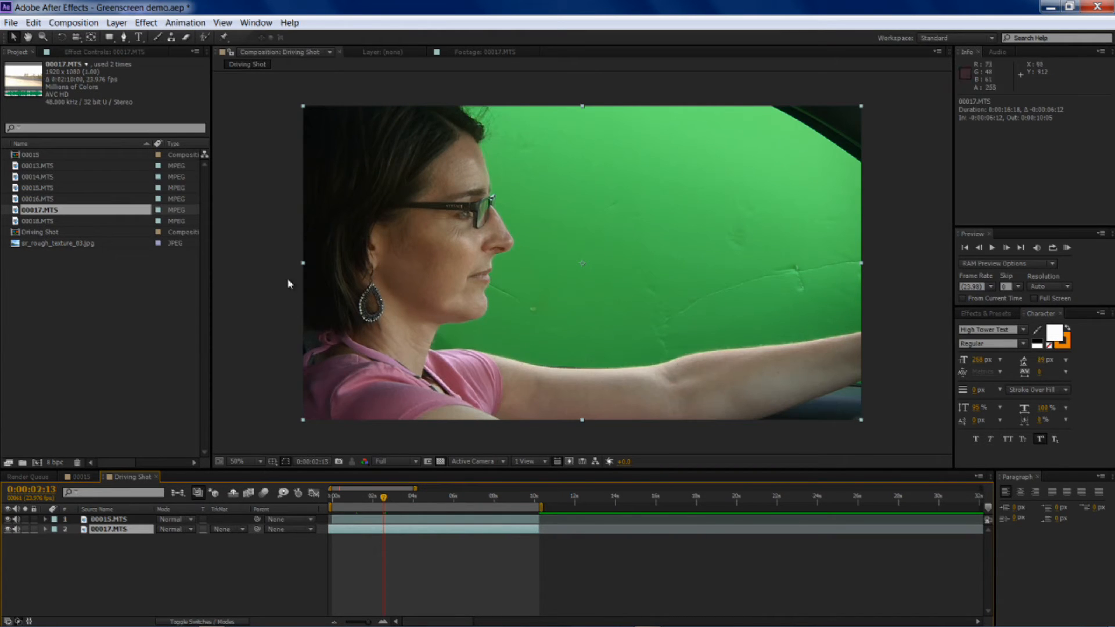
{"action": "key", "text": "ctrl+Up"}
{"action": "key", "text": "F3"}
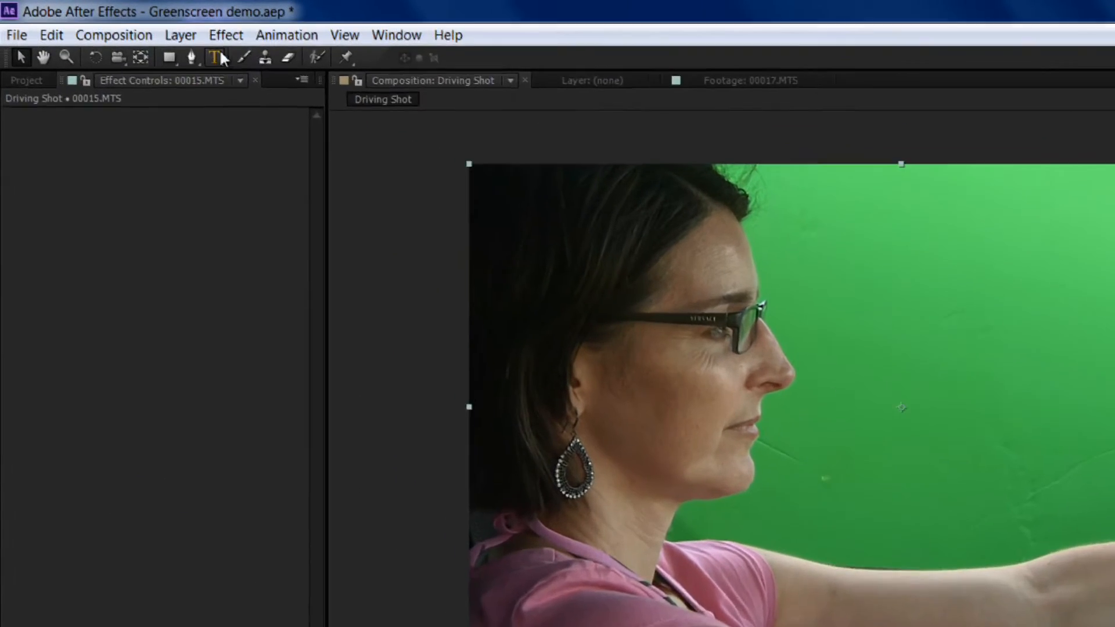
{"action": "left_click", "coordinate": [146, 22]}
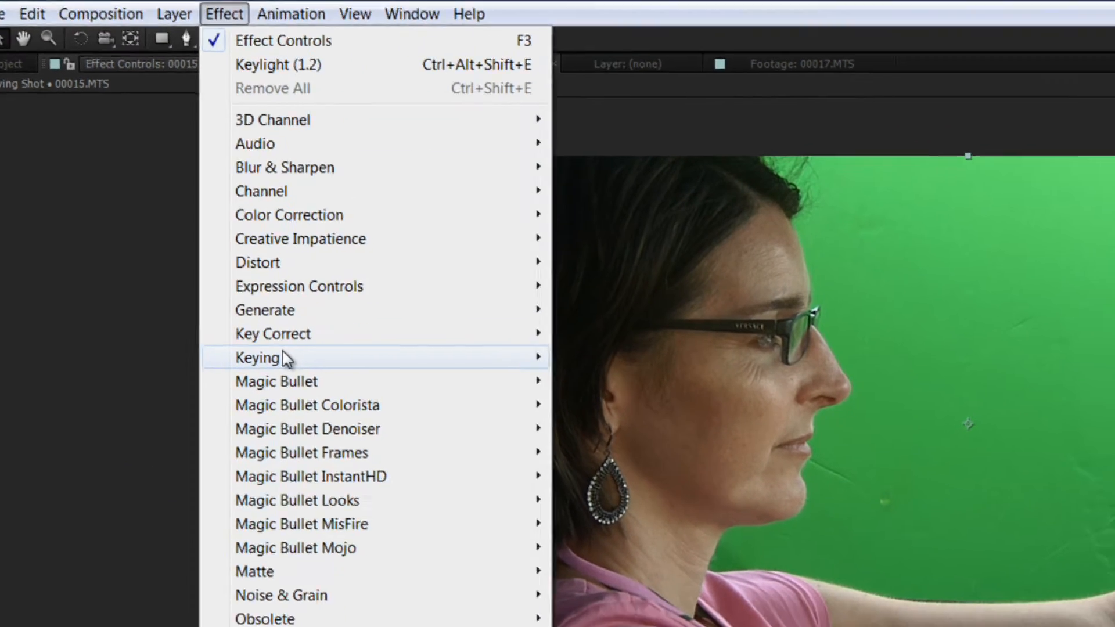
{"action": "mouse_move", "coordinate": [543, 382]}
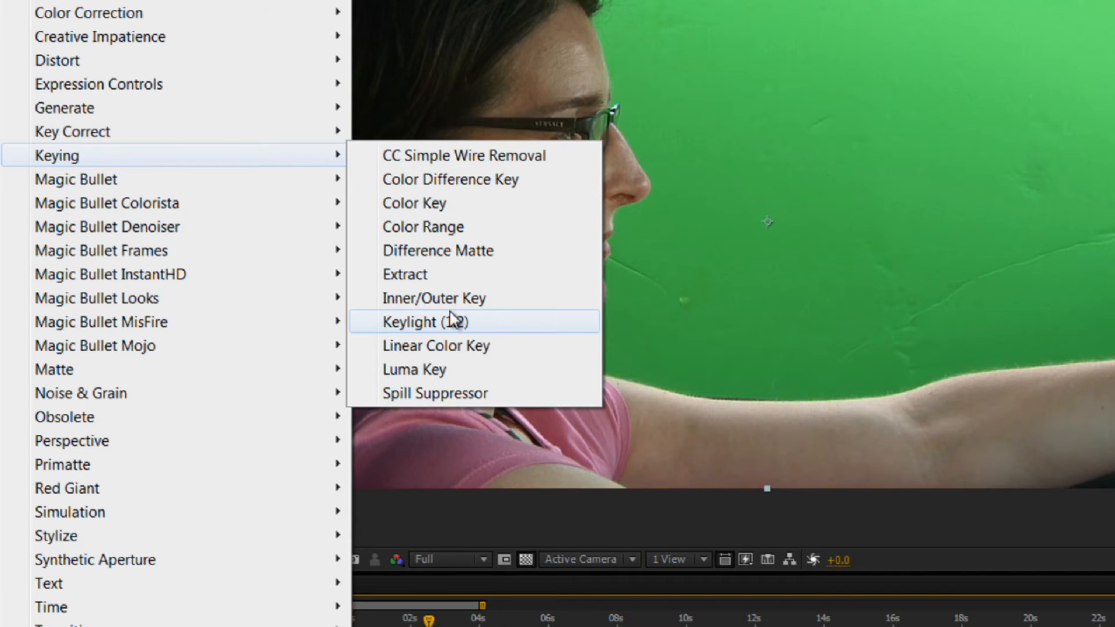
{"action": "left_click", "coordinate": [454, 322]}
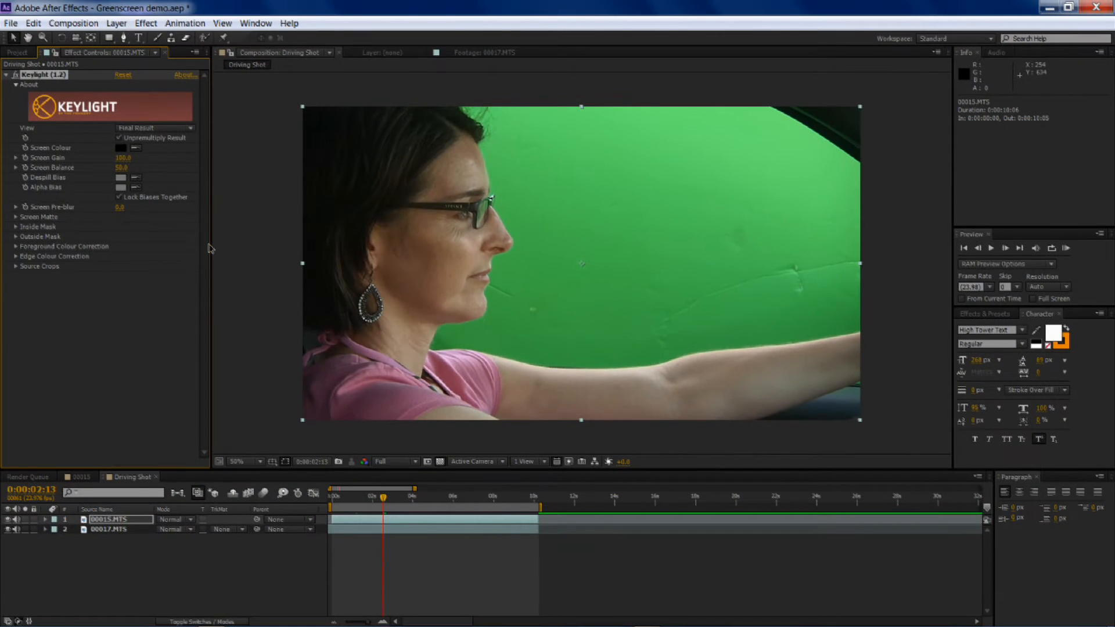
{"action": "left_click", "coordinate": [136, 148]}
{"action": "left_click", "coordinate": [553, 324]}
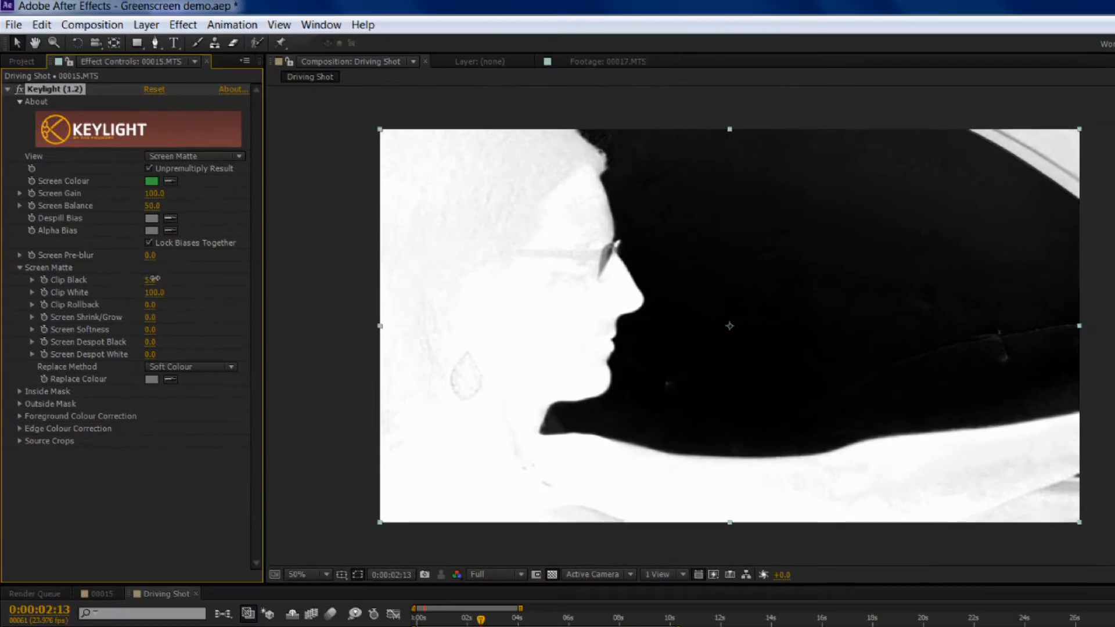
Refine the screen matte by adjusting Clip Black, setting Clip White to 60 and choosing the Replace Method, and return the view to Final Result.
{"action": "mouse_move", "coordinate": [151, 280]}
{"action": "left_mouse_down"}
{"action": "mouse_move", "coordinate": [173, 272]}
{"action": "mouse_move", "coordinate": [139, 292]}
{"action": "left_mouse_up"}
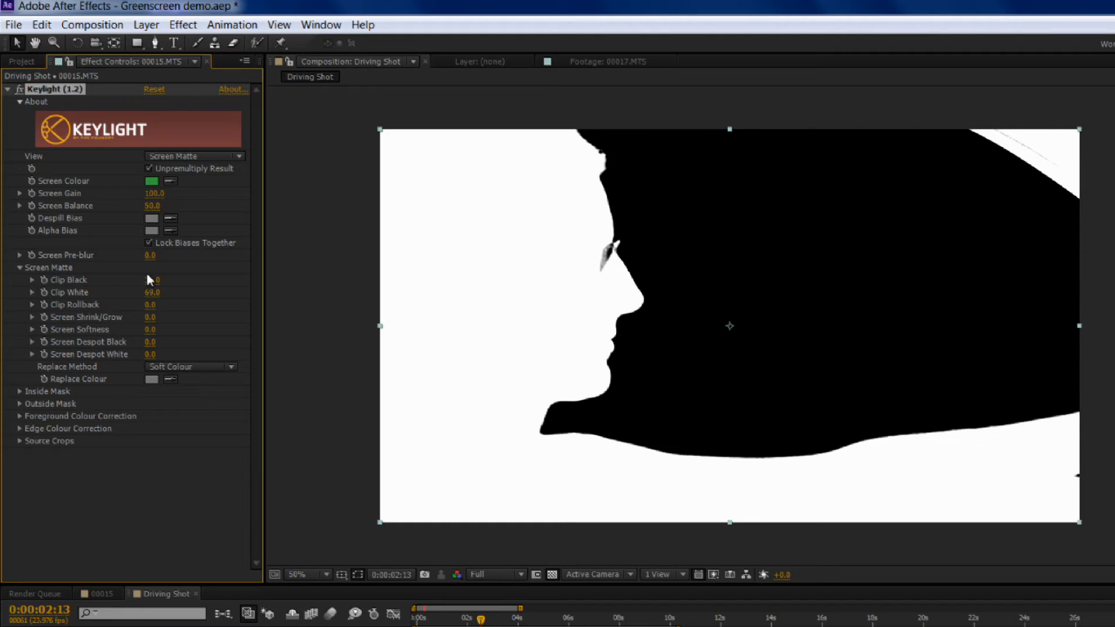
{"action": "mouse_move", "coordinate": [152, 283]}
{"action": "left_mouse_down"}
{"action": "mouse_move", "coordinate": [163, 276]}
{"action": "mouse_move", "coordinate": [126, 273]}
{"action": "mouse_move", "coordinate": [135, 271]}
{"action": "left_mouse_up"}
{"action": "left_click", "coordinate": [176, 367]}
{"action": "left_click", "coordinate": [204, 416]}
{"action": "left_click", "coordinate": [180, 159]}
{"action": "left_click", "coordinate": [207, 349]}
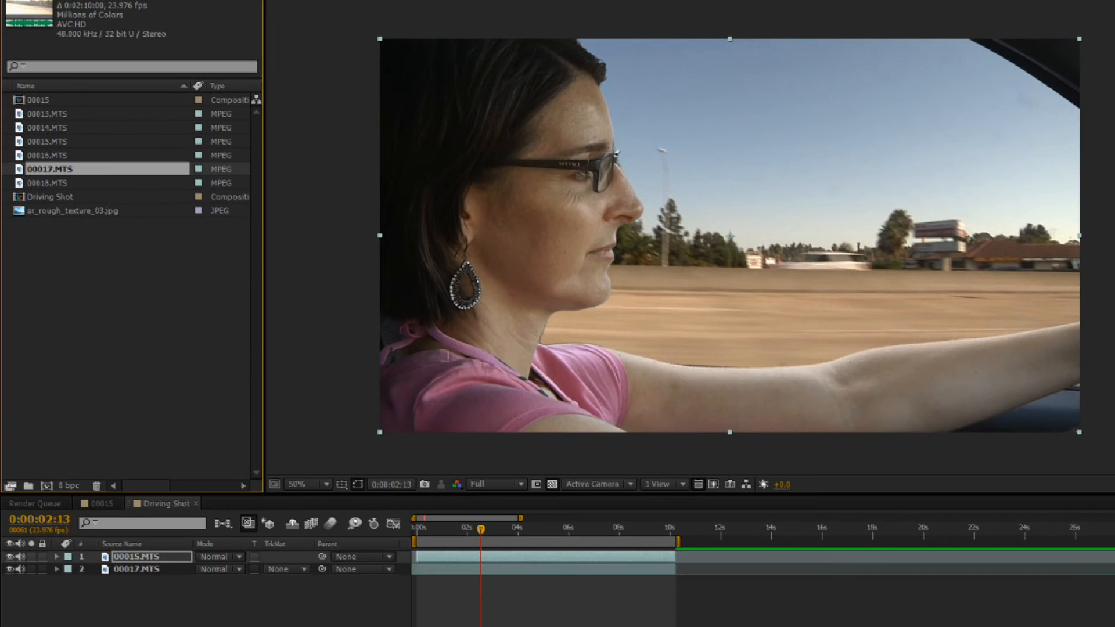
Examine the reference composition 00015 and view the sr_rough_texture_03.jpg footage.
{"action": "left_click", "coordinate": [100, 503]}
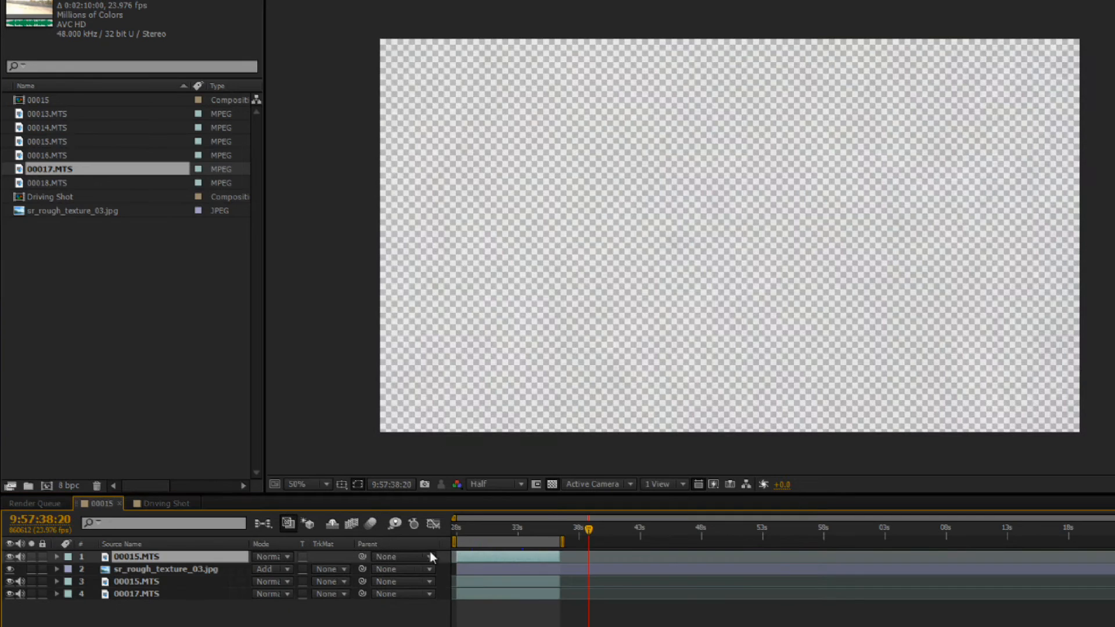
{"action": "left_click", "coordinate": [515, 528]}
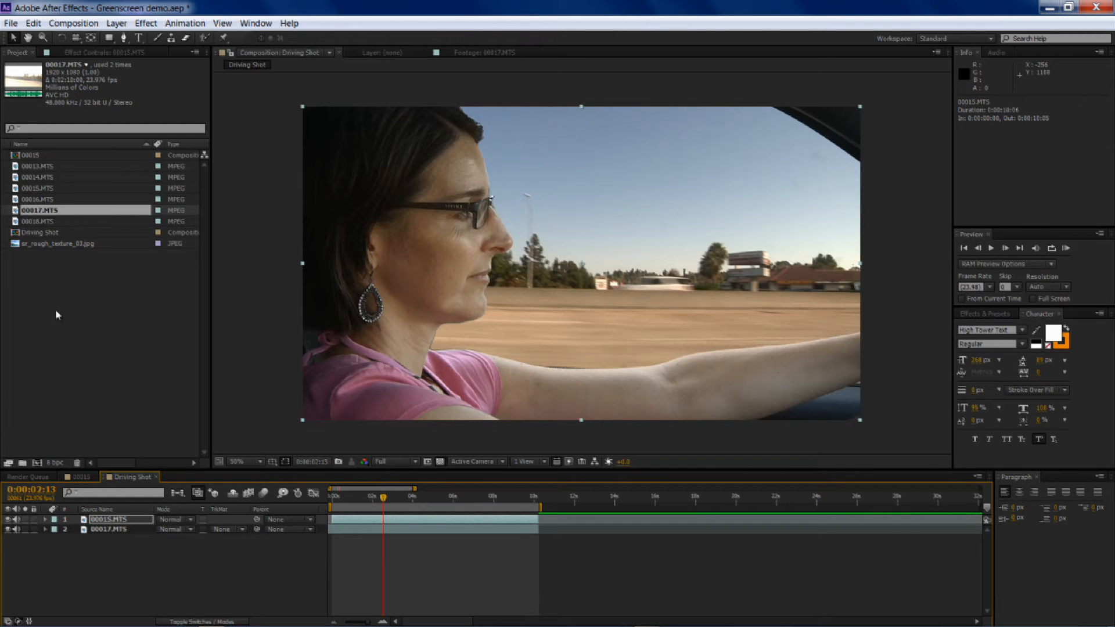
{"action": "double_click", "coordinate": [23, 244]}
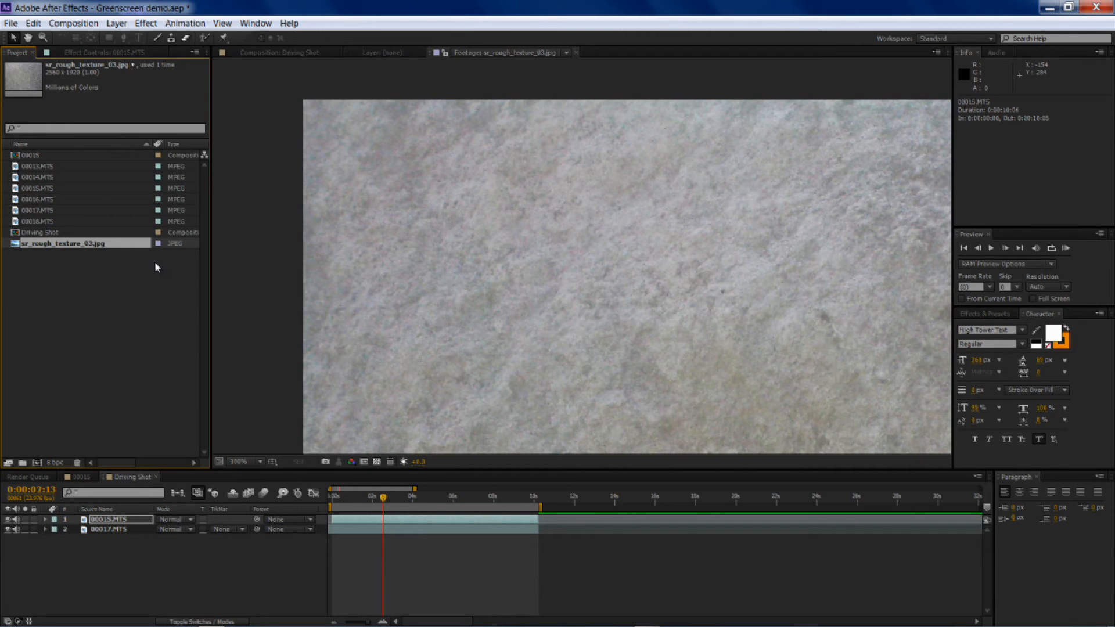
Place sr_rough_texture_03.jpg between the 00015.MTS and 00017.MTS layers of Driving Shot and set its blending mode to Add.
{"action": "left_click_drag", "start_coordinate": [23, 244], "coordinate": [101, 528]}
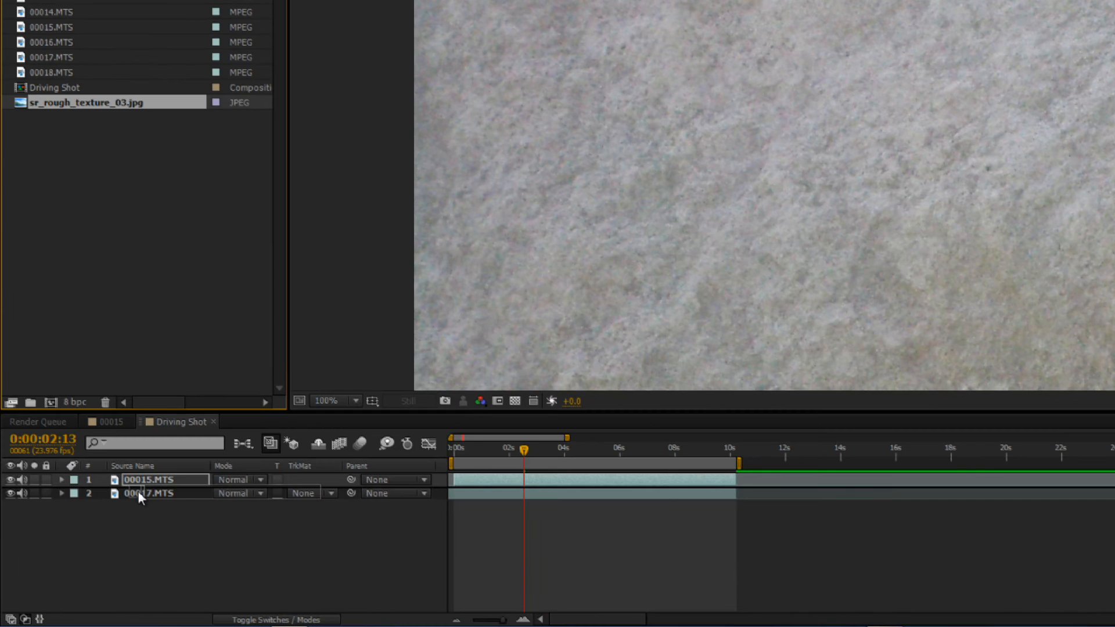
{"action": "left_click_drag", "start_coordinate": [138, 492], "coordinate": [139, 487]}
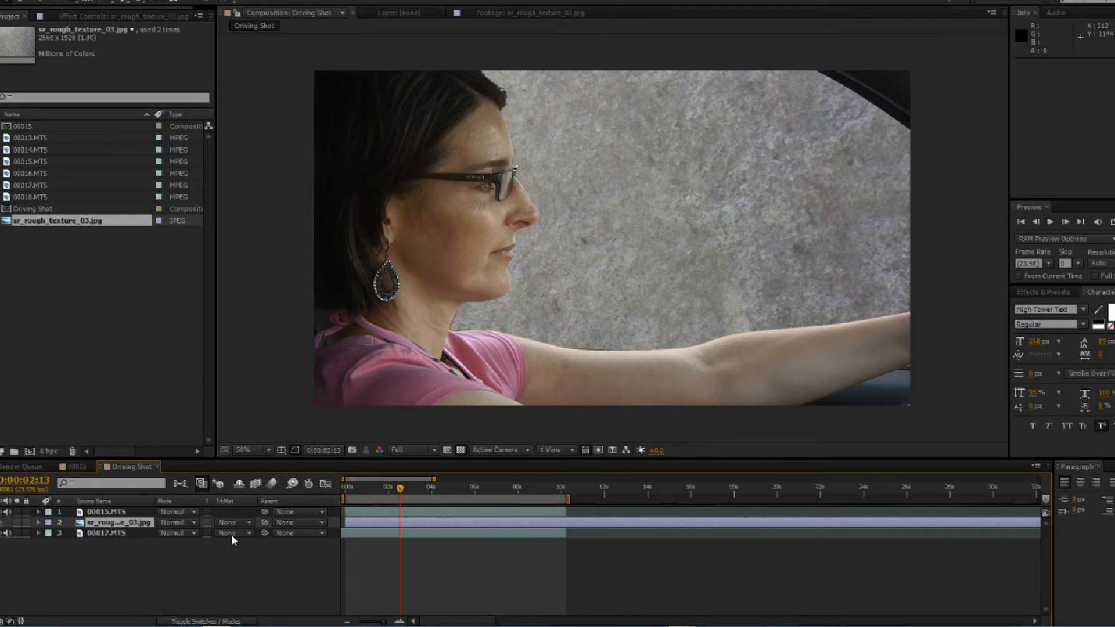
{"action": "left_click", "coordinate": [172, 524]}
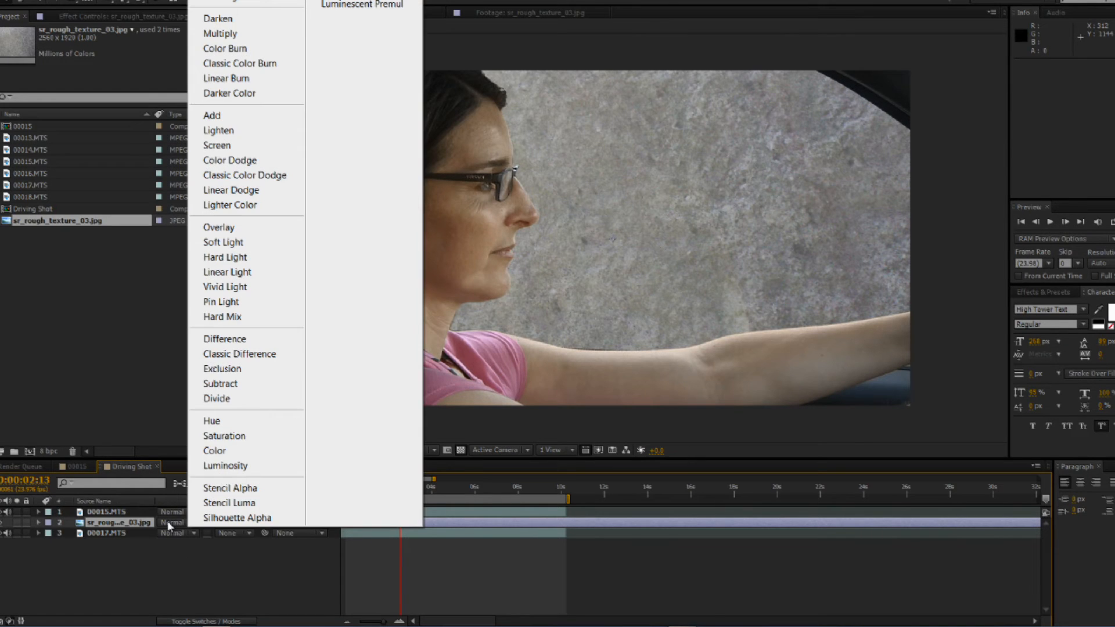
{"action": "left_click", "coordinate": [275, 115]}
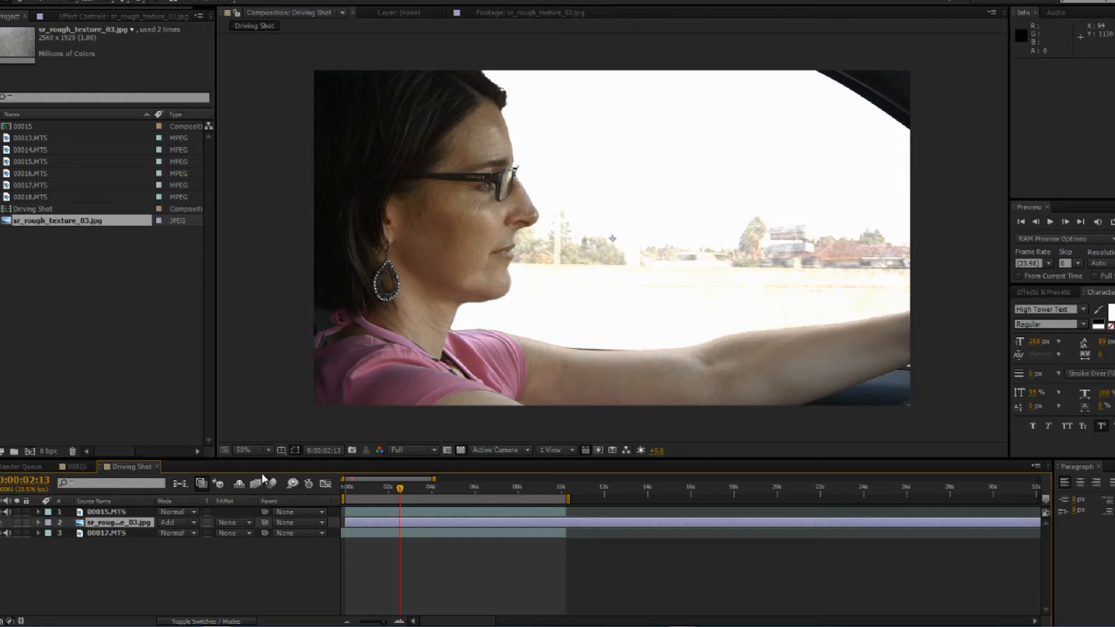
Lower the rough texture layer's Opacity to a few percent so it reads as faint dirt on the car window.
{"action": "left_click", "coordinate": [36, 522]}
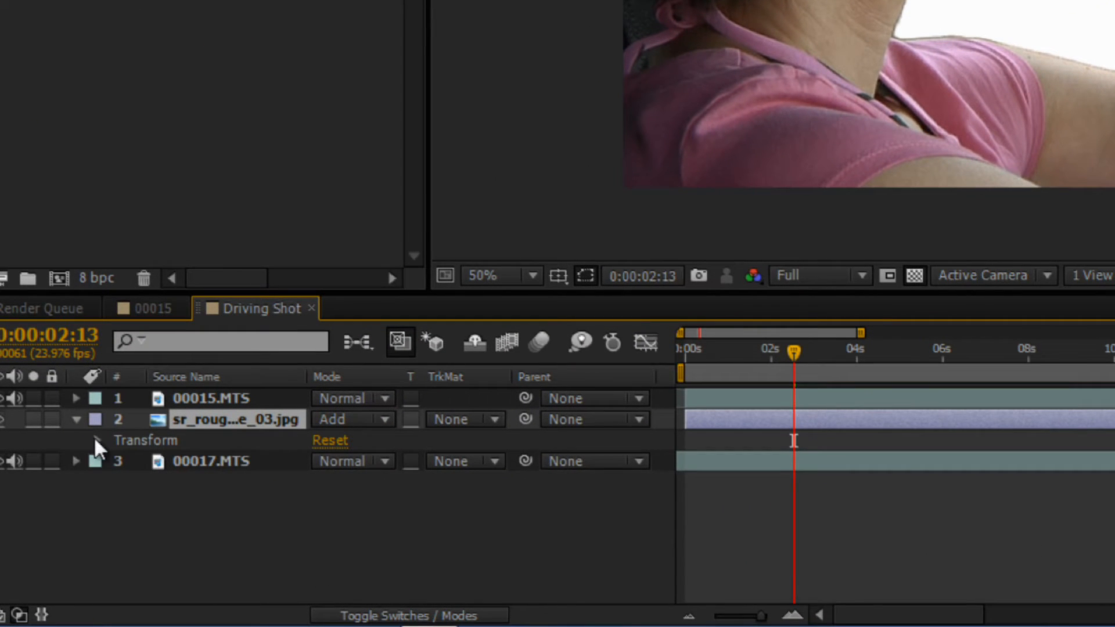
{"action": "left_click", "coordinate": [96, 442]}
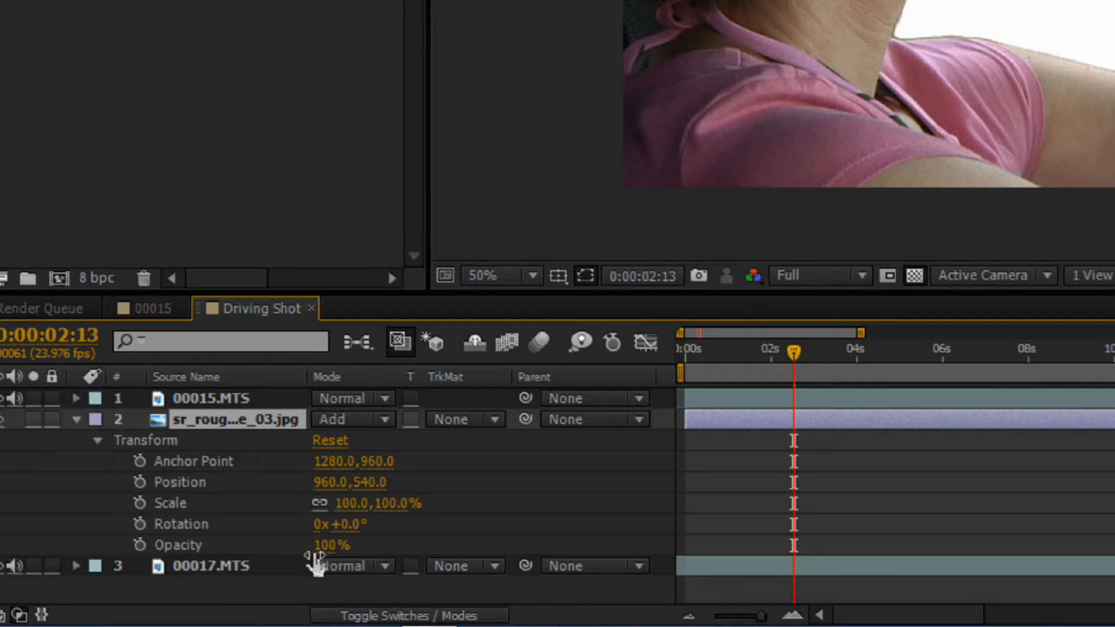
{"action": "left_click_drag", "start_coordinate": [325, 545], "coordinate": [214, 545]}
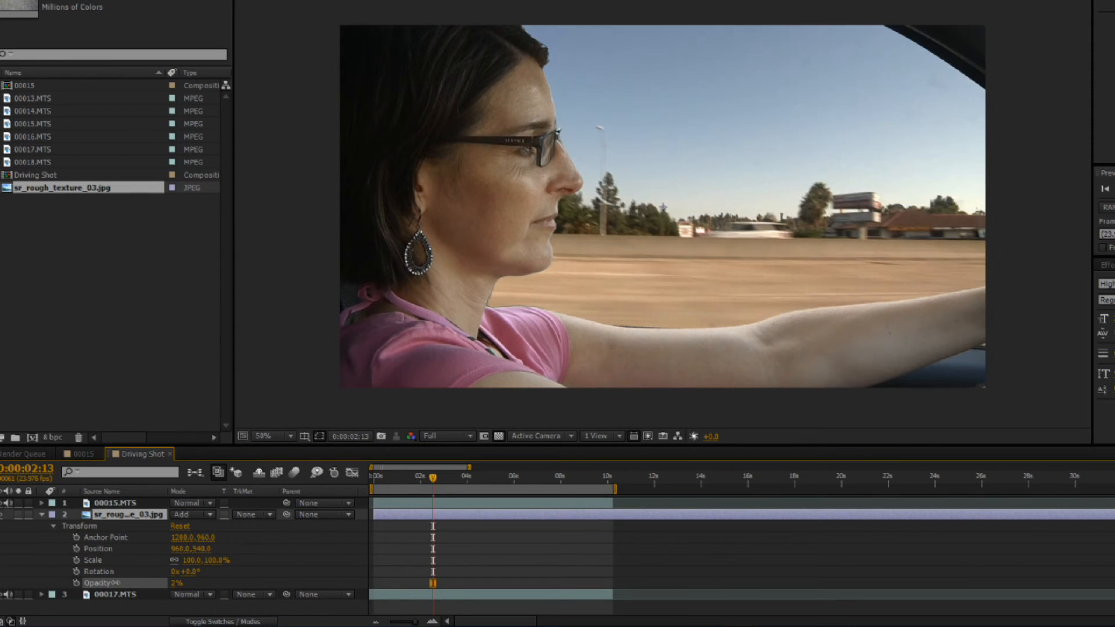
{"action": "left_click_drag", "start_coordinate": [115, 583], "coordinate": [126, 581]}
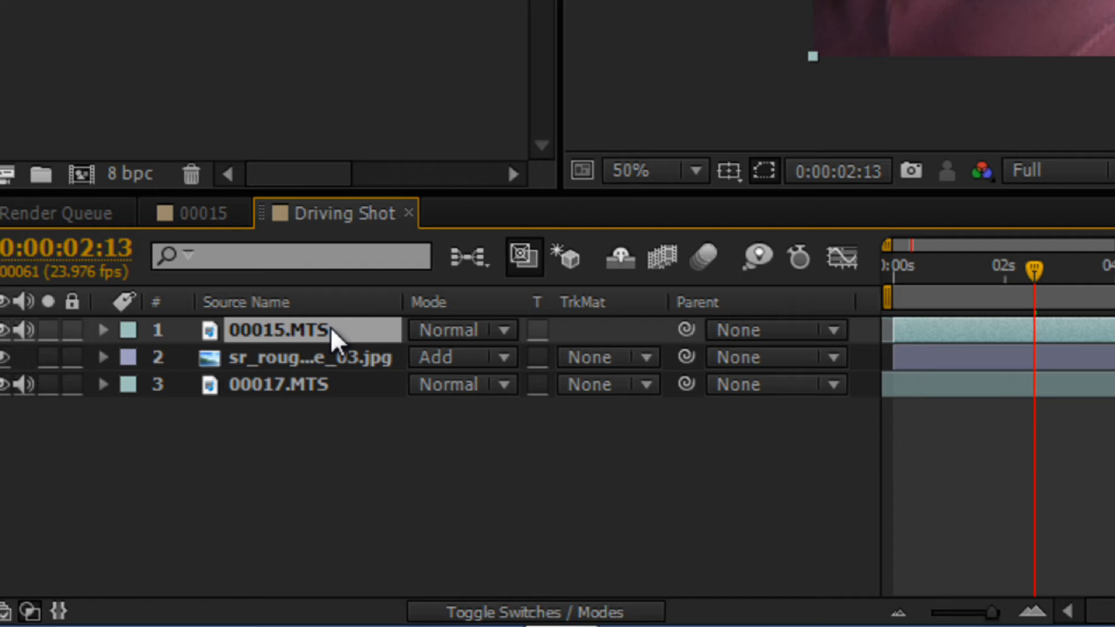
Duplicate the keyed 00015.MTS layer and place the copy directly beneath the texture layer.
{"action": "key", "text": "ctrl+d"}
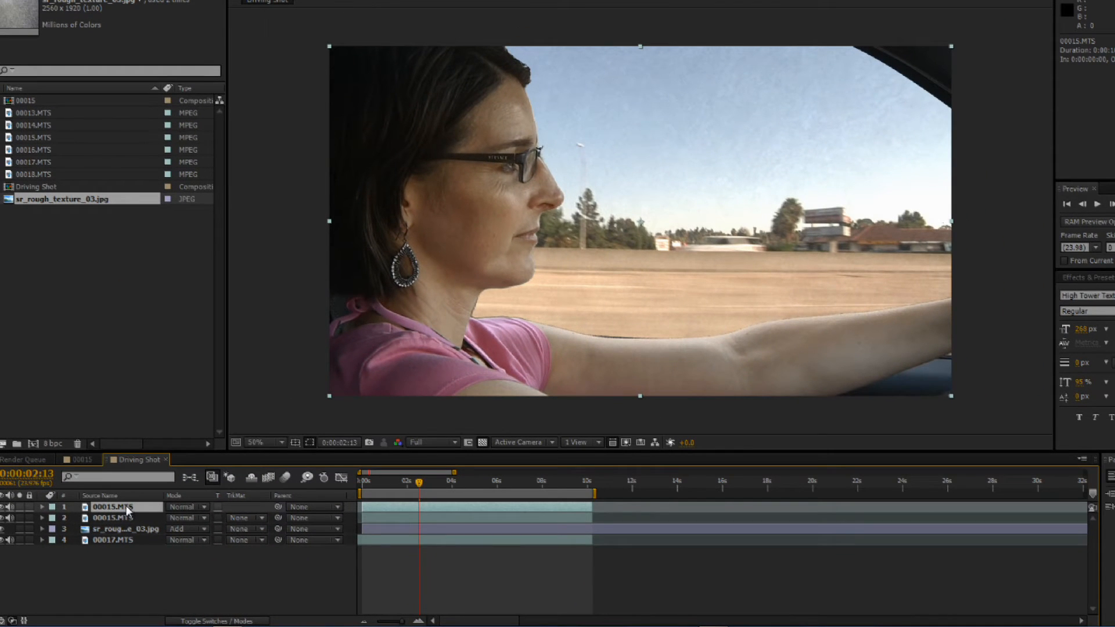
{"action": "left_click_drag", "start_coordinate": [125, 506], "coordinate": [125, 533]}
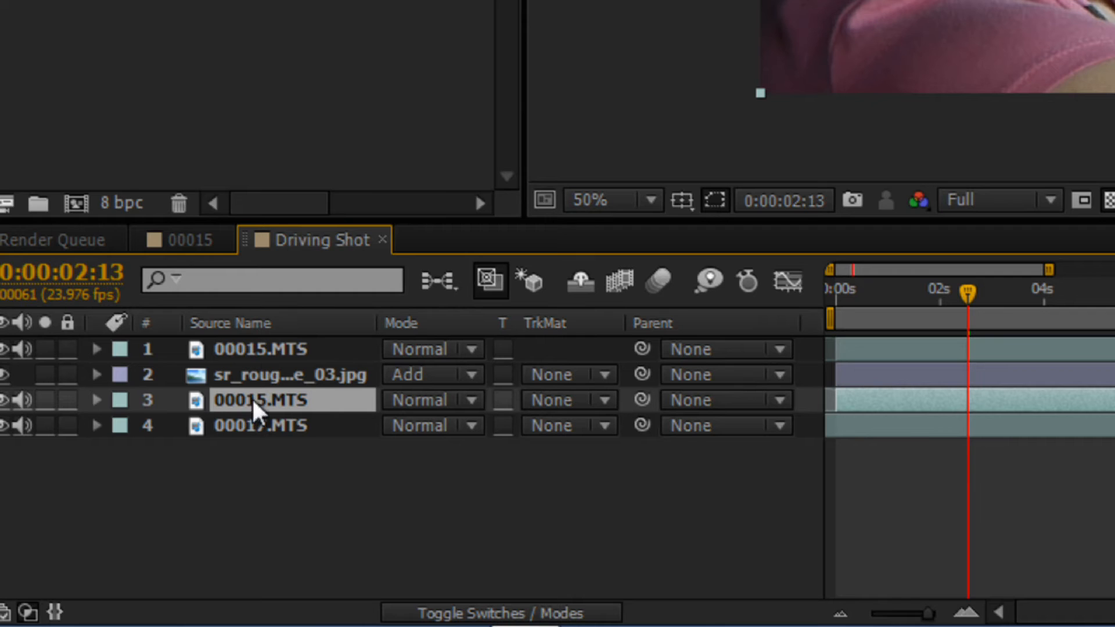
Turn the lower 00015.MTS copy into a faint offset reflection with position 1052, 518, rotation -4° and opacity 18%.
{"action": "left_click", "coordinate": [97, 401]}
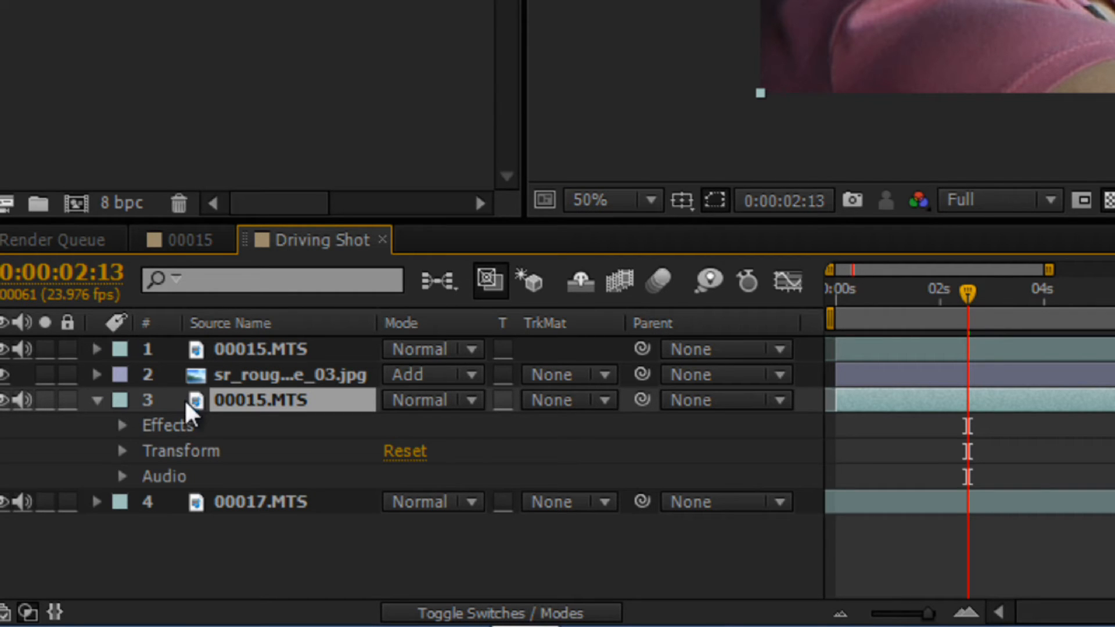
{"action": "left_click", "coordinate": [123, 451]}
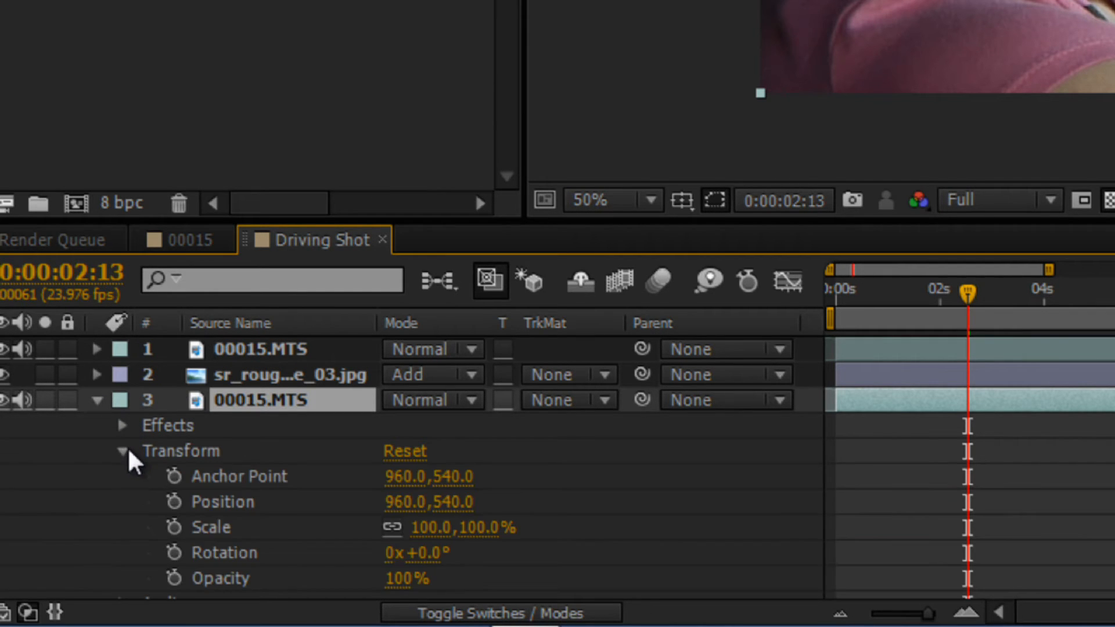
{"action": "scroll", "coordinate": [482, 510], "scroll_direction": "down", "scroll_amount": 2}
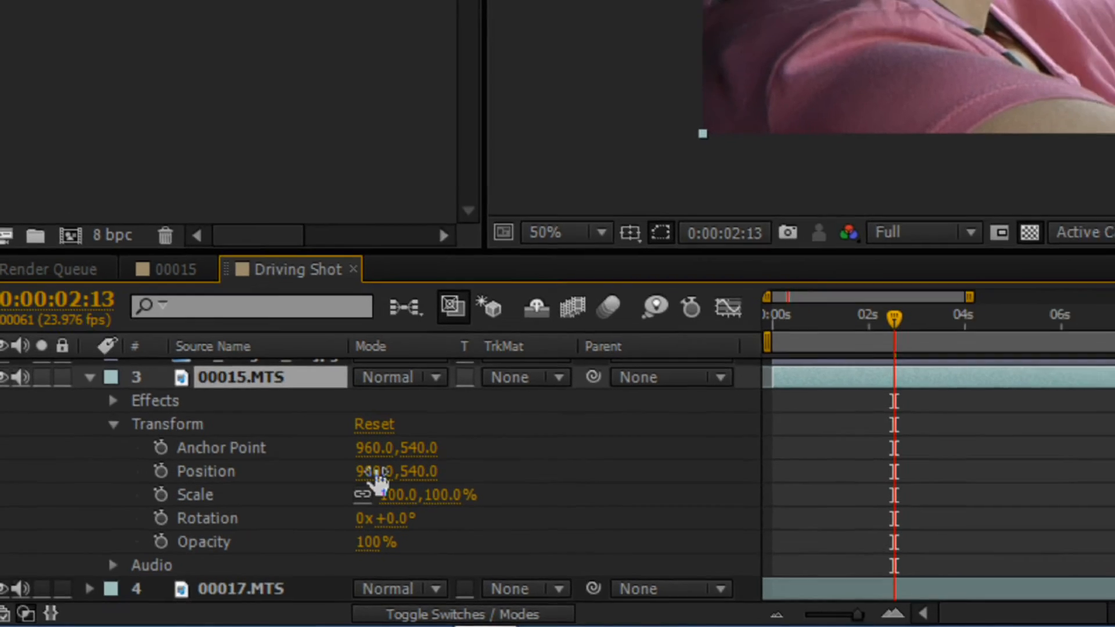
{"action": "left_click_drag", "start_coordinate": [406, 460], "coordinate": [460, 448]}
{"action": "left_click_drag", "start_coordinate": [215, 543], "coordinate": [229, 543]}
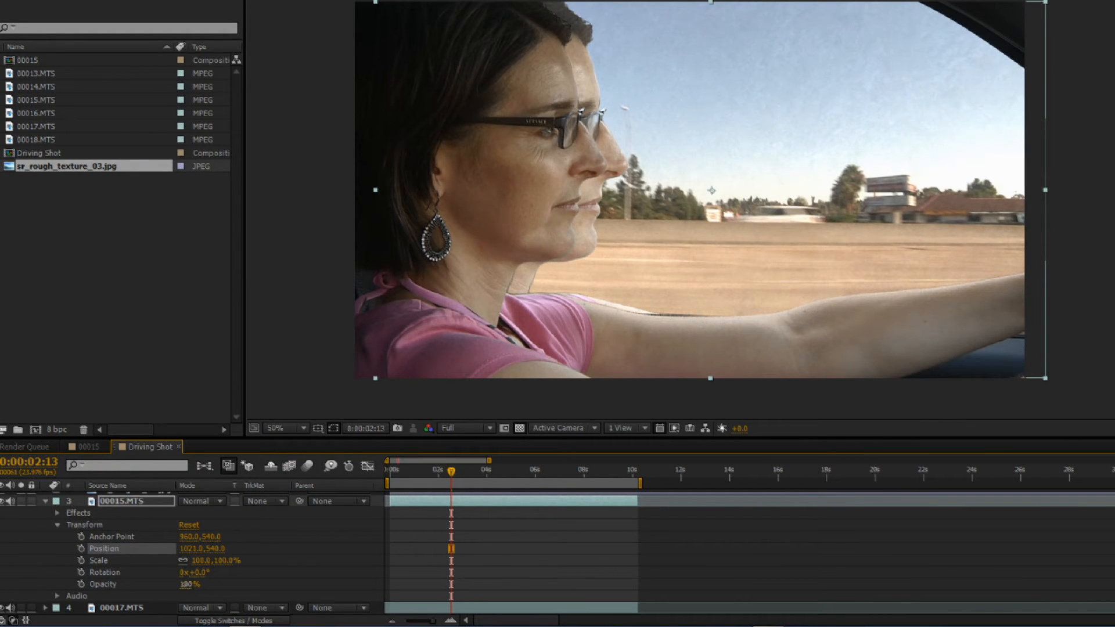
{"action": "left_click_drag", "start_coordinate": [189, 585], "coordinate": [128, 582]}
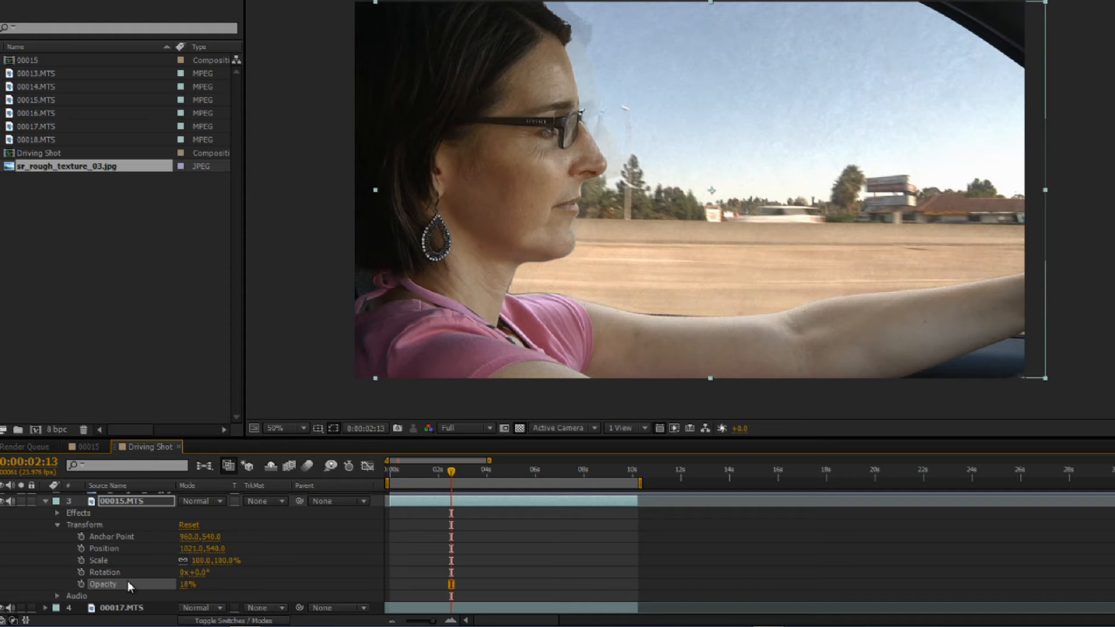
{"action": "left_click_drag", "start_coordinate": [198, 573], "coordinate": [200, 548]}
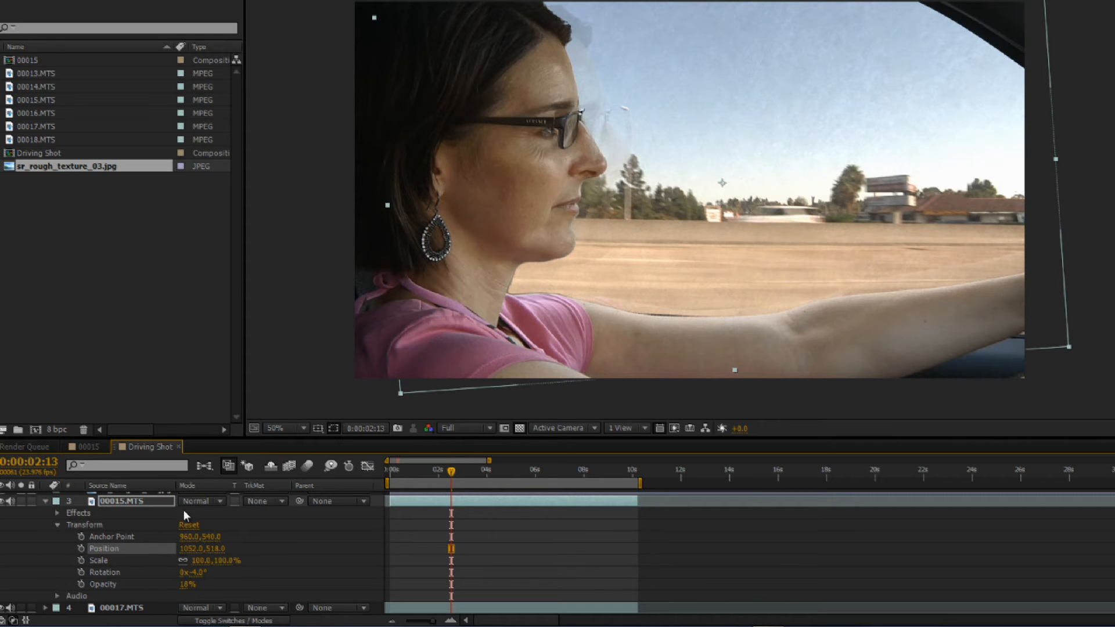
Hide the topmost 00015.MTS layer and apply the Ripple distortion effect to the reflection copy.
{"action": "scroll", "coordinate": [186, 520], "scroll_direction": "up", "scroll_amount": 2}
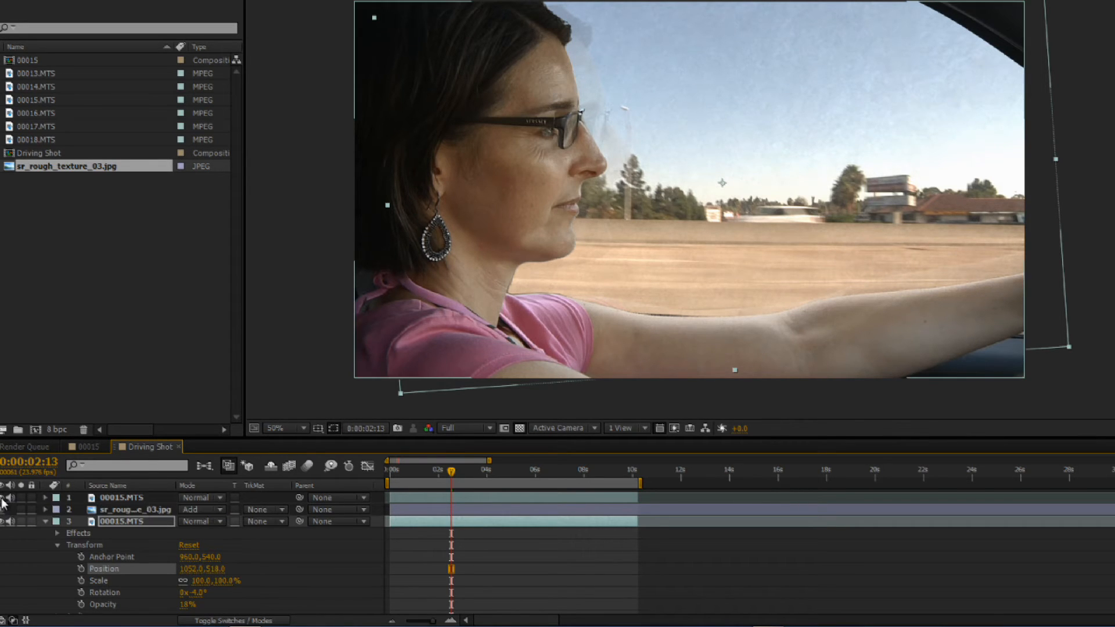
{"action": "left_click", "coordinate": [3, 498]}
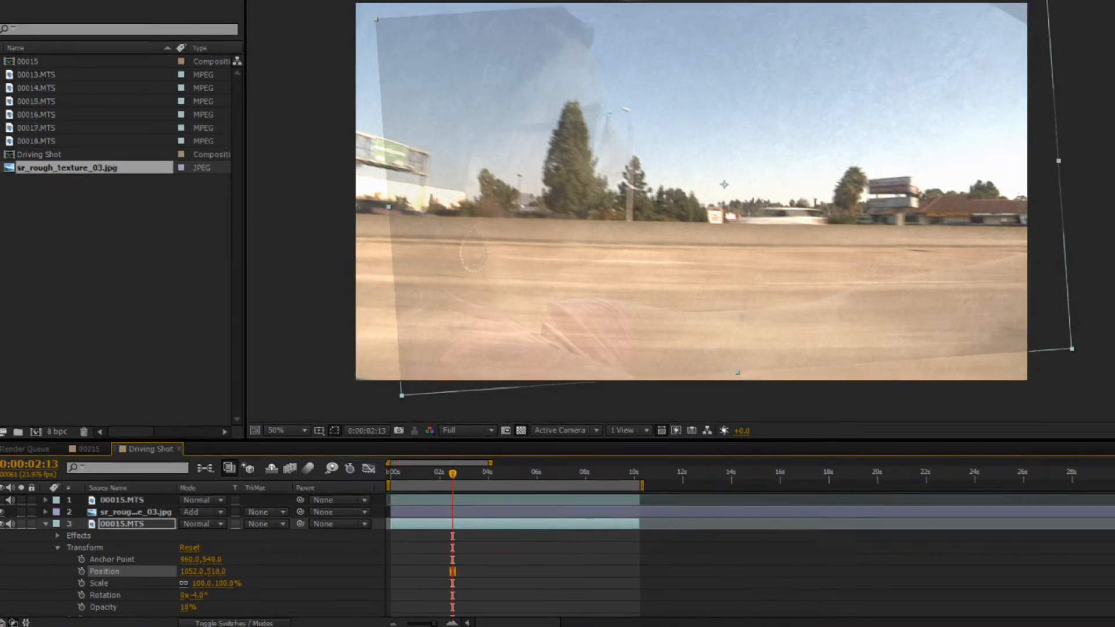
{"action": "left_click", "coordinate": [166, 0]}
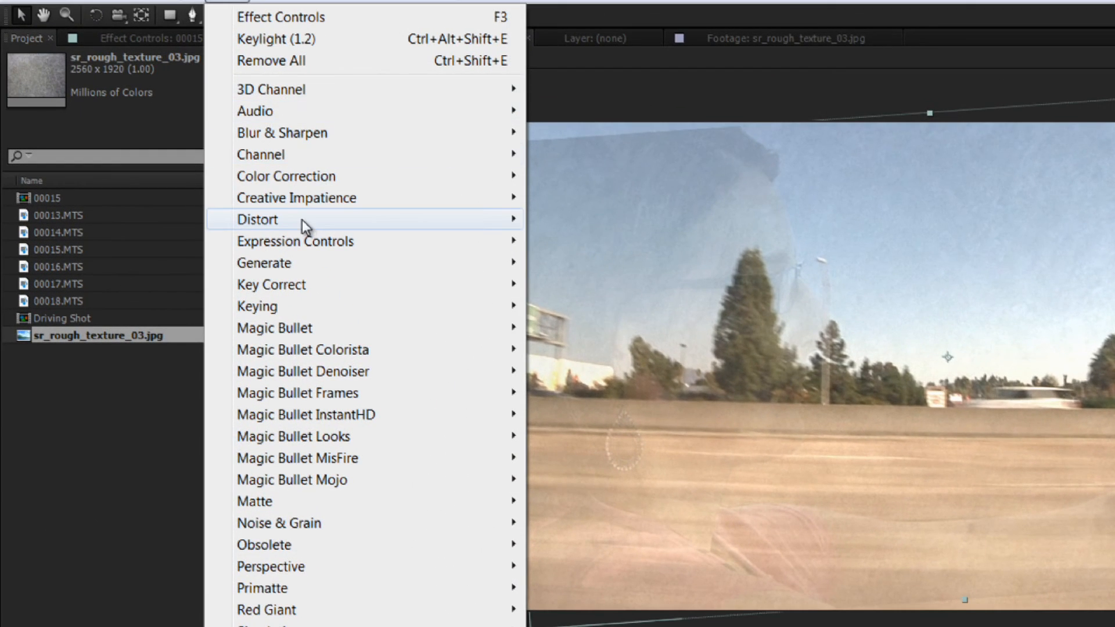
{"action": "mouse_move", "coordinate": [306, 227]}
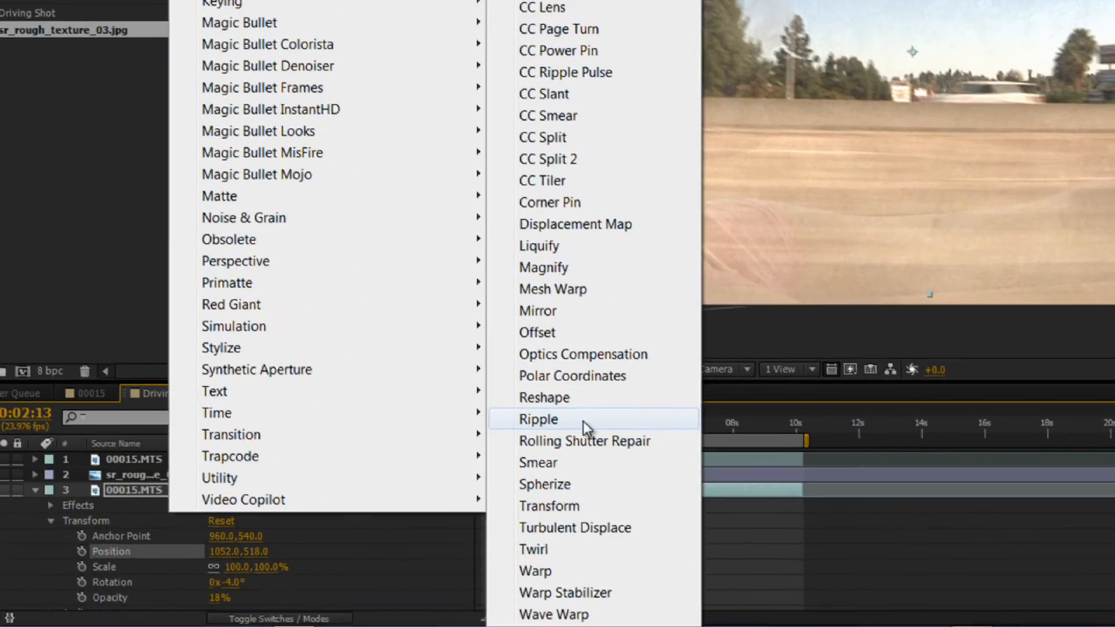
{"action": "left_click", "coordinate": [612, 488]}
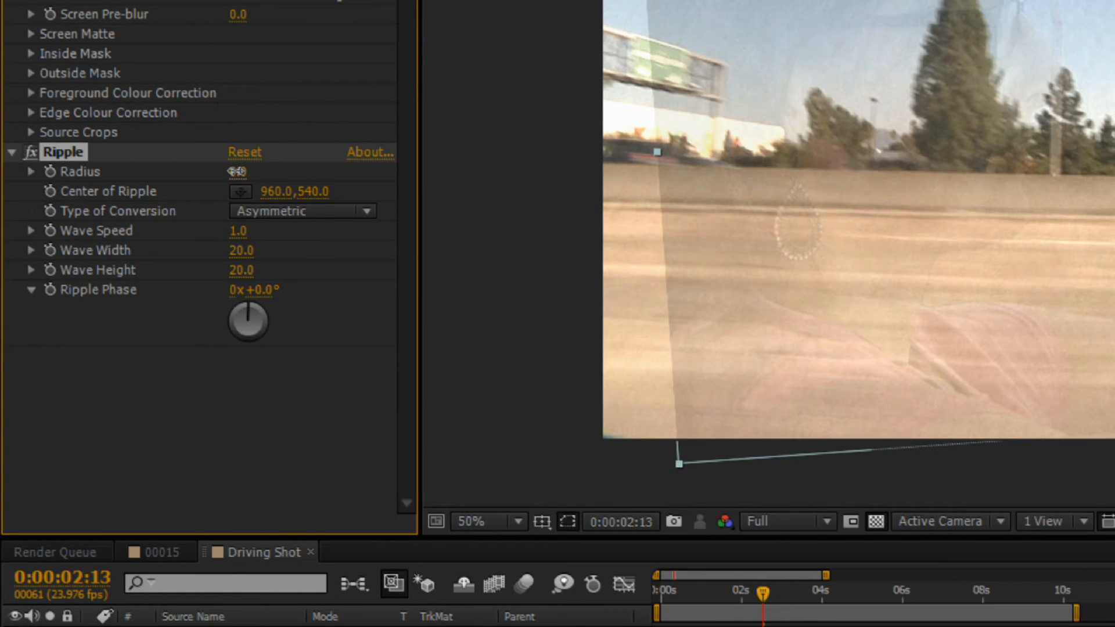
Set the Ripple effect's Radius to 50, Wave Speed to 2.7 and Wave Width to 22.3.
{"action": "left_click_drag", "start_coordinate": [236, 172], "coordinate": [285, 163]}
{"action": "left_click_drag", "start_coordinate": [242, 236], "coordinate": [260, 231]}
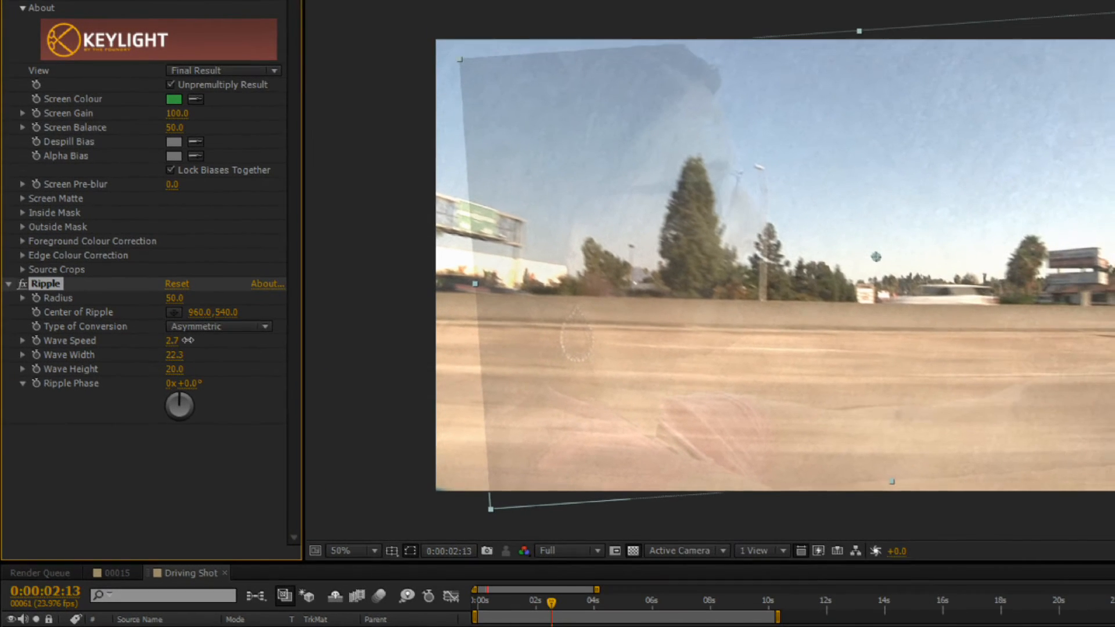
{"action": "left_click_drag", "start_coordinate": [186, 341], "coordinate": [176, 340]}
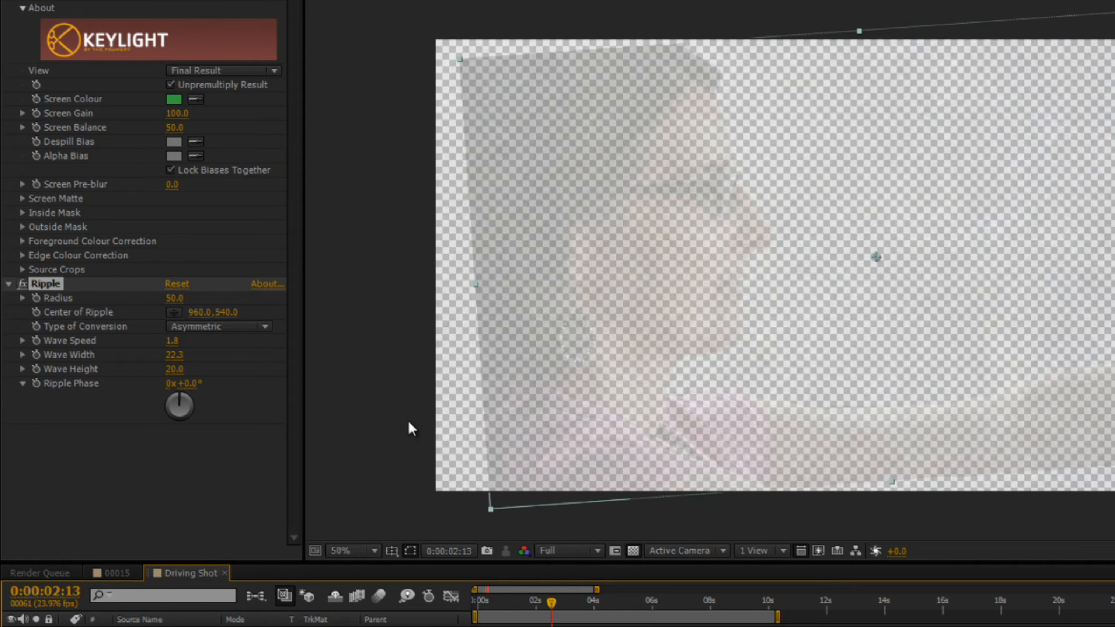
{"action": "mouse_move", "coordinate": [173, 341]}
{"action": "left_mouse_down"}
{"action": "mouse_move", "coordinate": [191, 341]}
{"action": "mouse_move", "coordinate": [179, 344]}
{"action": "left_mouse_up"}
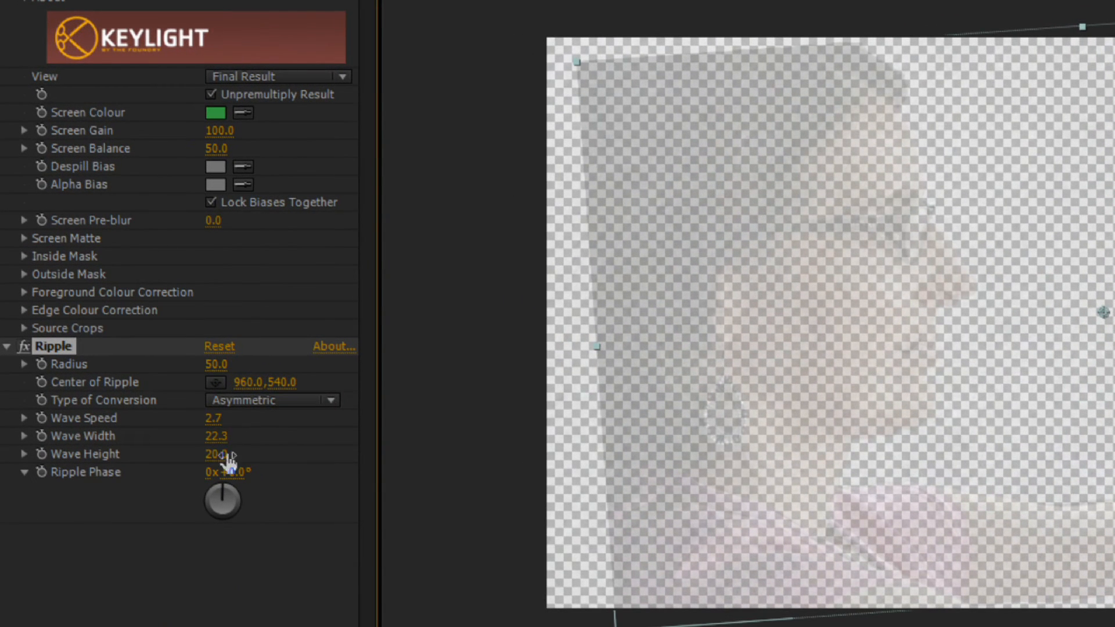
Increase the Ripple effect's Wave Height and collapse the properties of the 00015.MTS reflection layer.
{"action": "left_click_drag", "start_coordinate": [229, 459], "coordinate": [238, 446]}
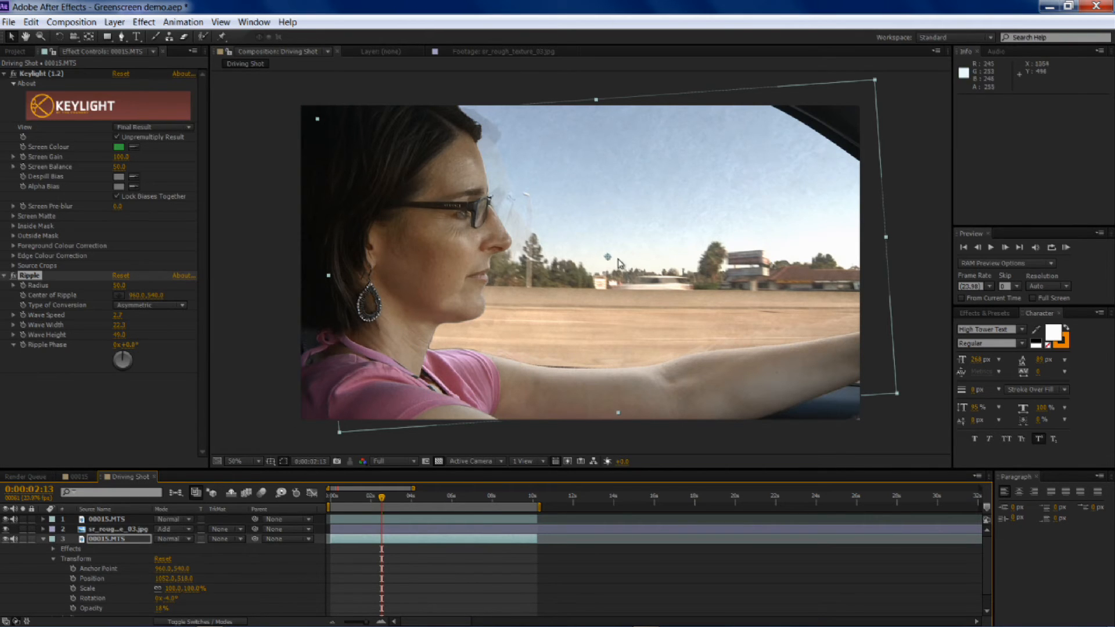
{"action": "left_click", "coordinate": [44, 539]}
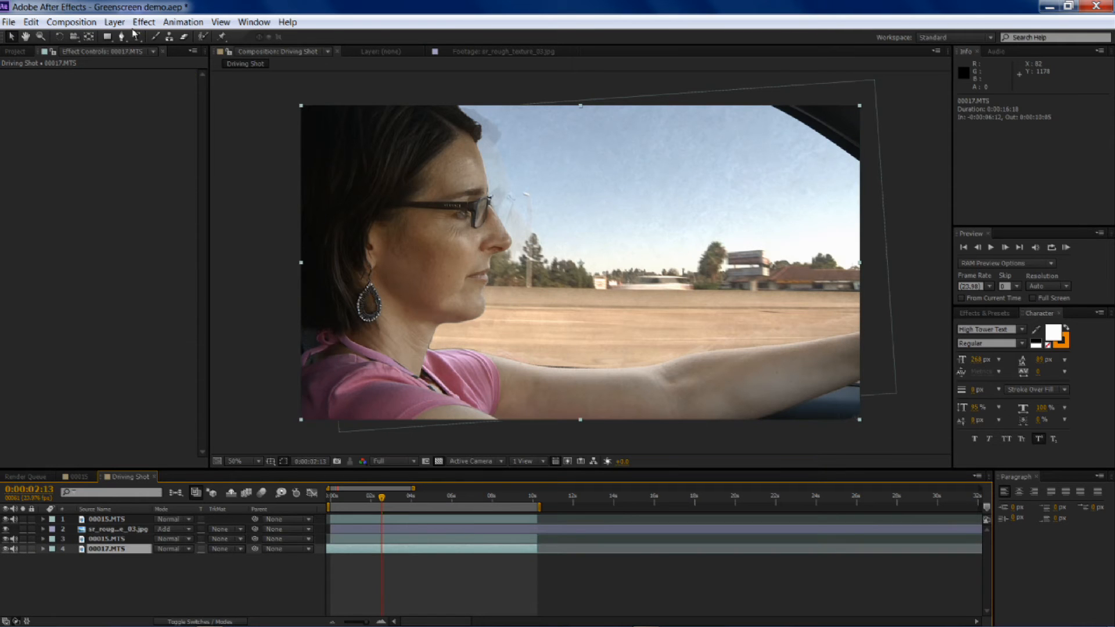
Apply Brightness & Contrast to the 00017.MTS road footage with Brightness -31 and Contrast 5.
{"action": "left_click", "coordinate": [144, 21]}
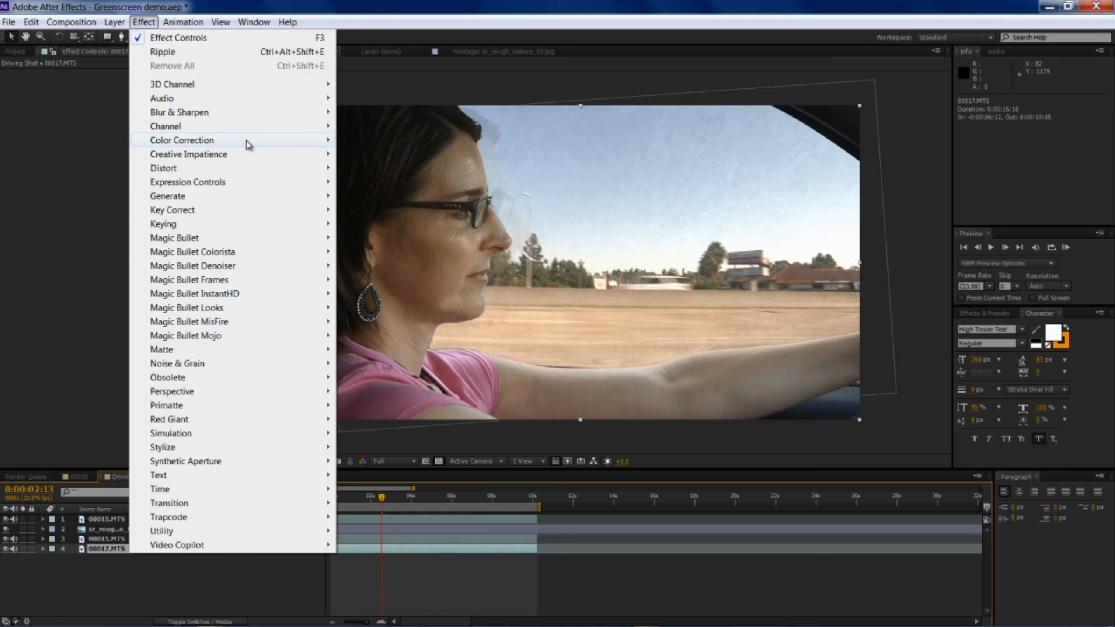
{"action": "mouse_move", "coordinate": [249, 145]}
{"action": "left_click", "coordinate": [386, 196]}
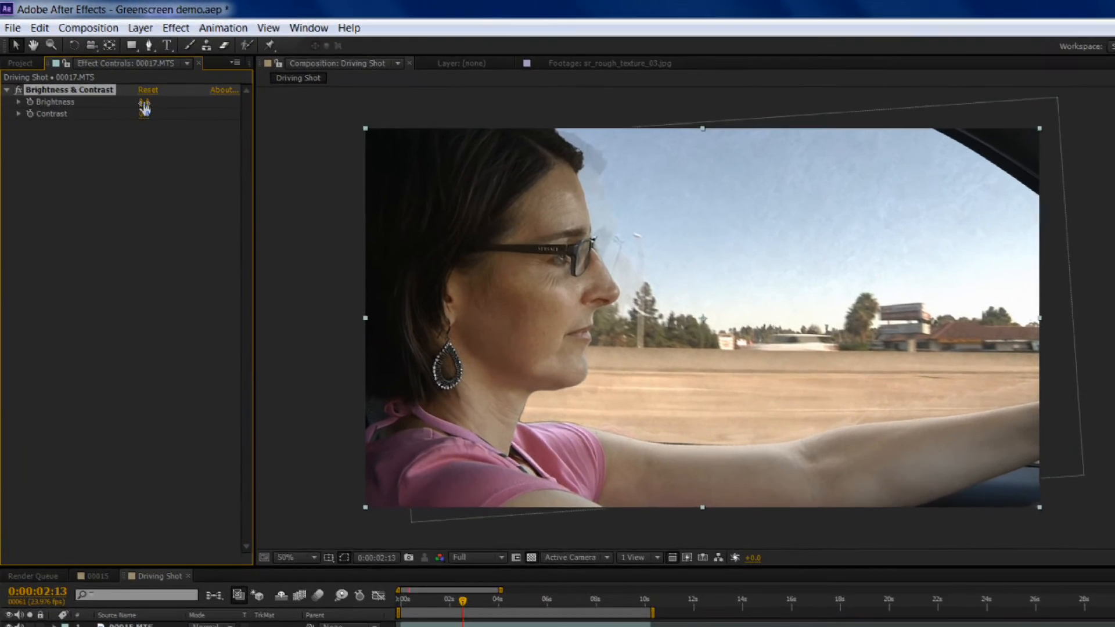
{"action": "left_click_drag", "start_coordinate": [121, 85], "coordinate": [154, 118]}
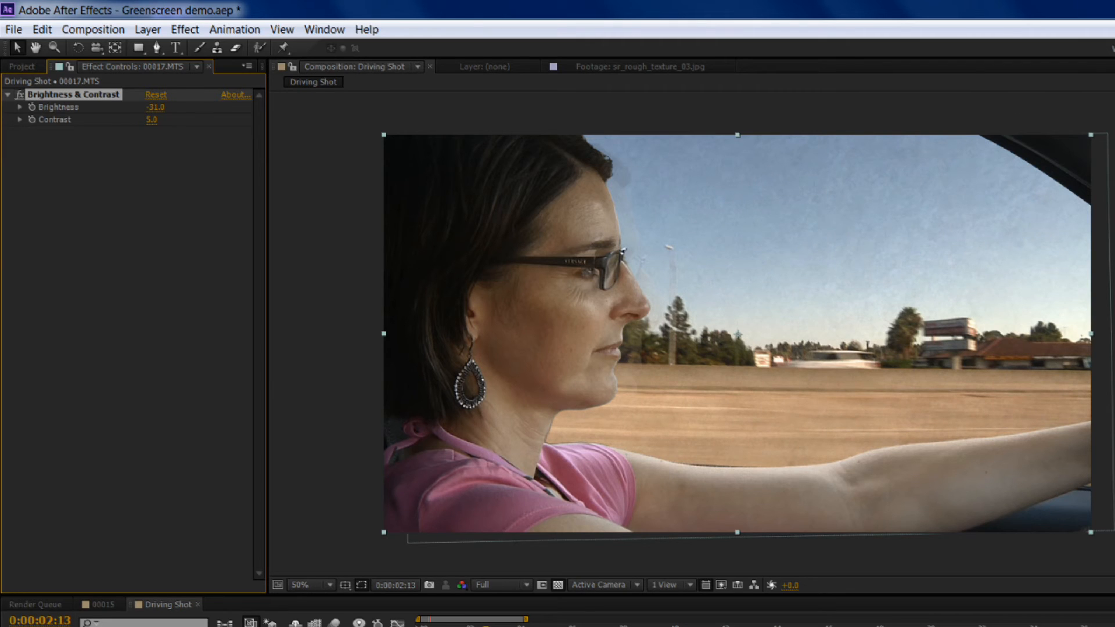
Apply Brightness & Contrast to the 00015.MTS reflection copy with Brightness 54 and Contrast -12.
{"action": "left_click", "coordinate": [647, 263]}
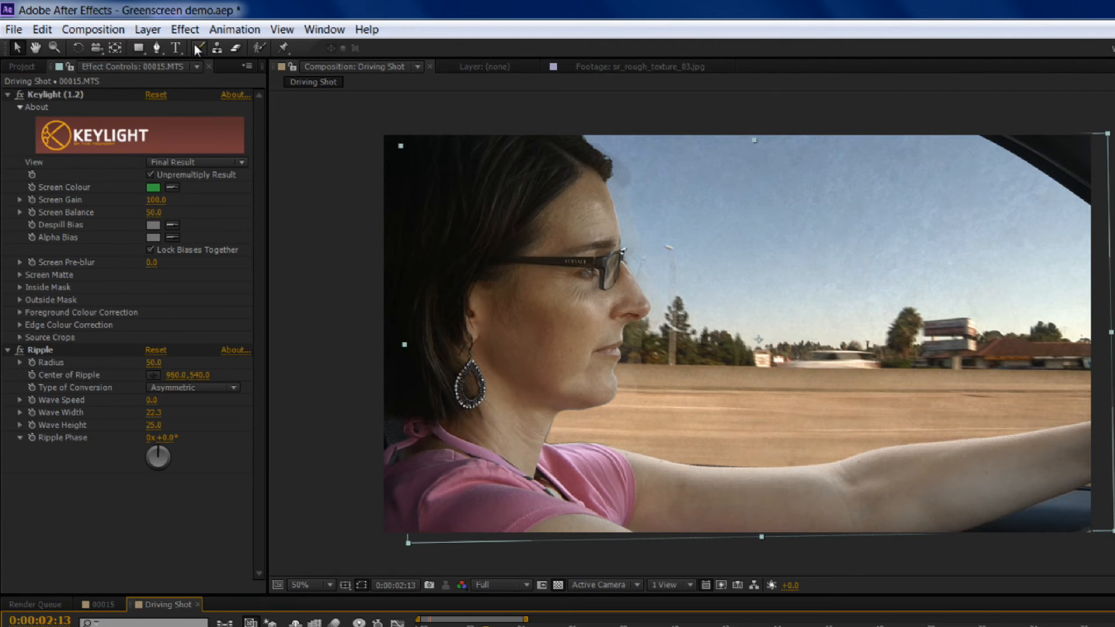
{"action": "left_click", "coordinate": [185, 29]}
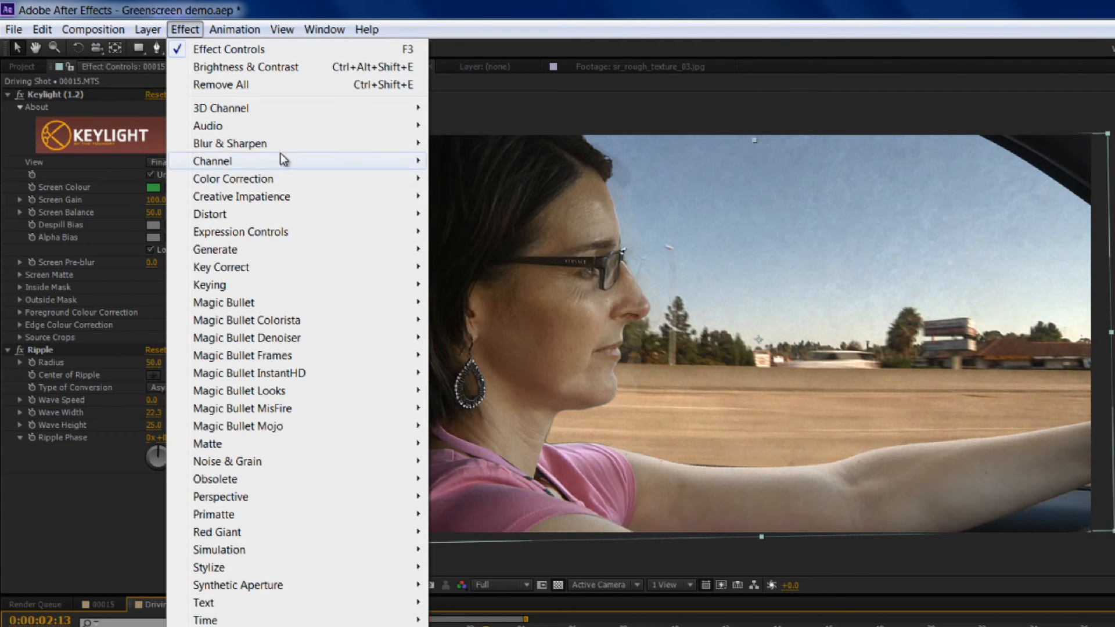
{"action": "mouse_move", "coordinate": [323, 182]}
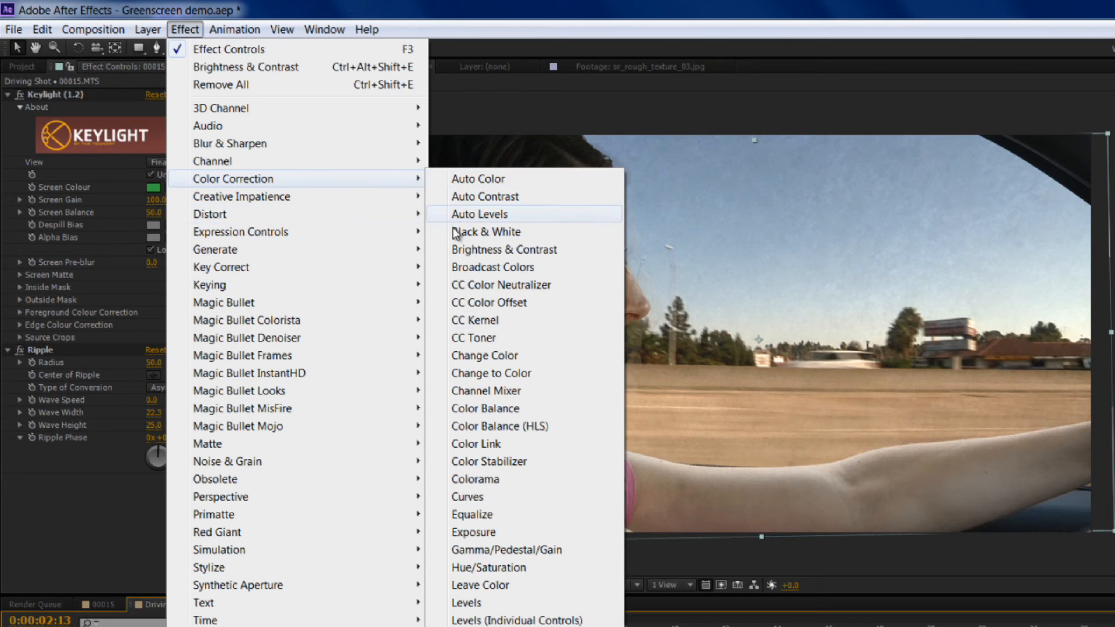
{"action": "left_click", "coordinate": [506, 249]}
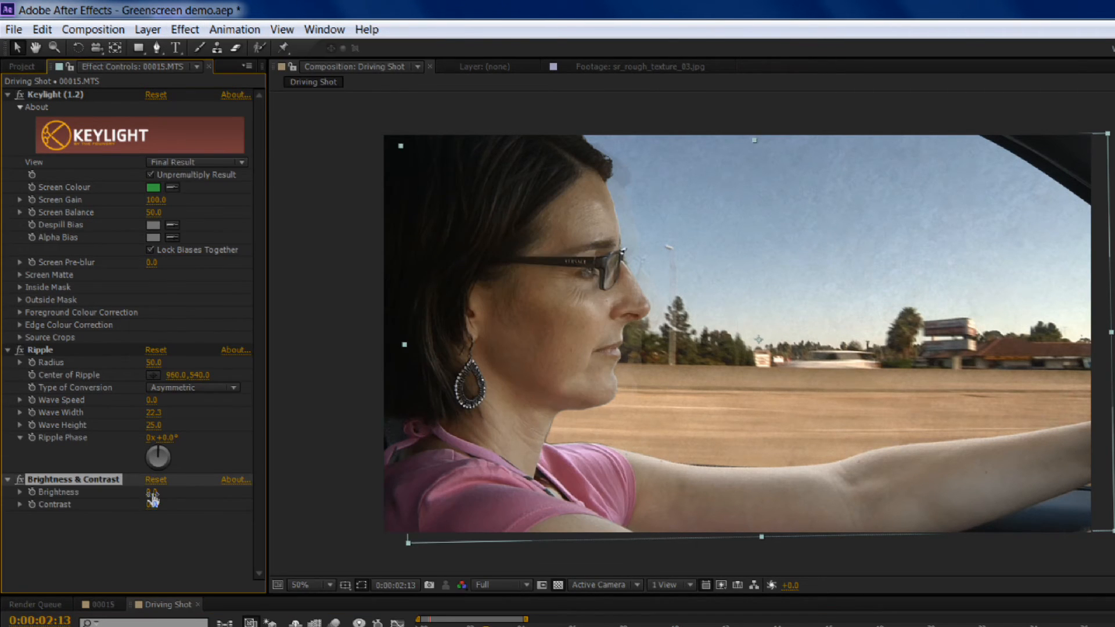
{"action": "left_click_drag", "start_coordinate": [152, 497], "coordinate": [174, 489]}
{"action": "mouse_move", "coordinate": [153, 493]}
{"action": "left_mouse_down"}
{"action": "mouse_move", "coordinate": [134, 494]}
{"action": "mouse_move", "coordinate": [155, 493]}
{"action": "mouse_move", "coordinate": [160, 505]}
{"action": "mouse_move", "coordinate": [141, 508]}
{"action": "mouse_move", "coordinate": [154, 507]}
{"action": "left_mouse_up"}
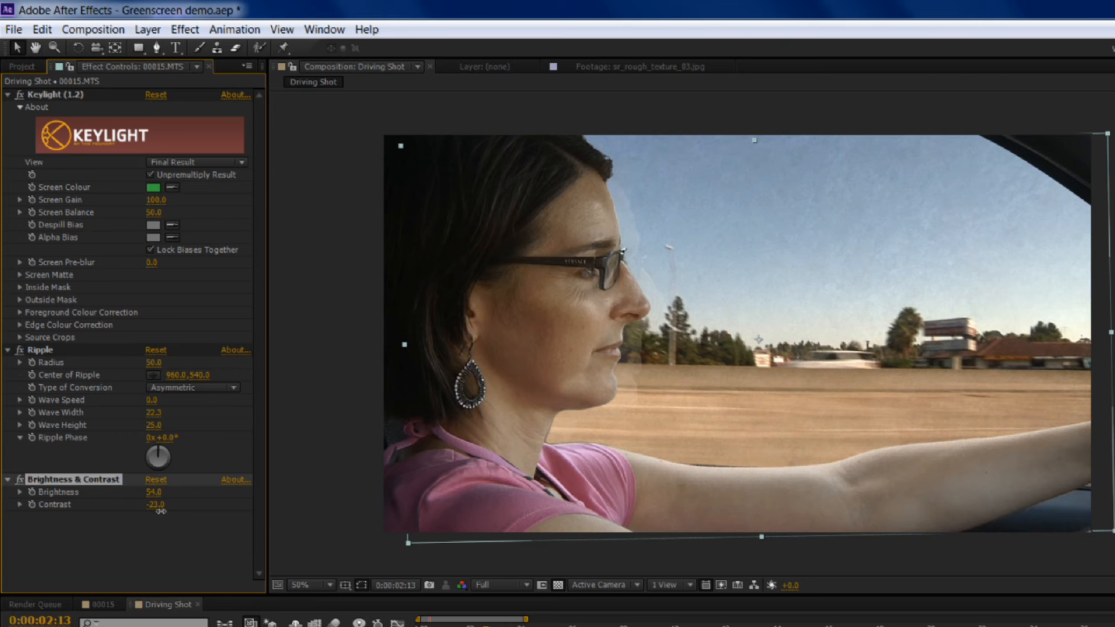
Preview the shot and set the Brightness of the reflection copy to 51.
{"action": "key", "text": "space"}
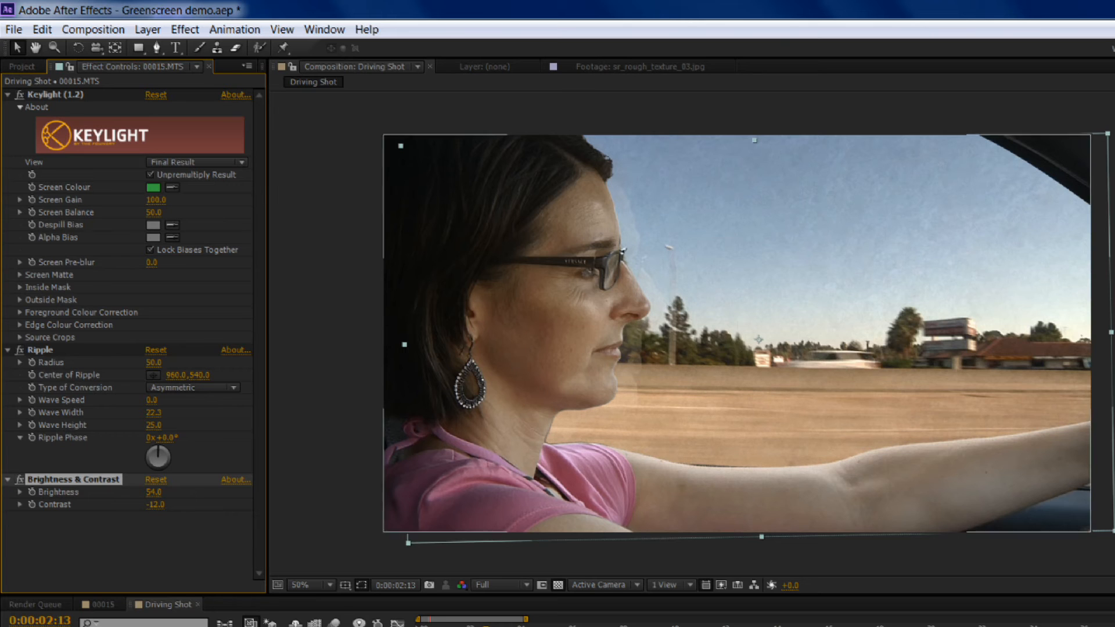
{"action": "key", "text": "space"}
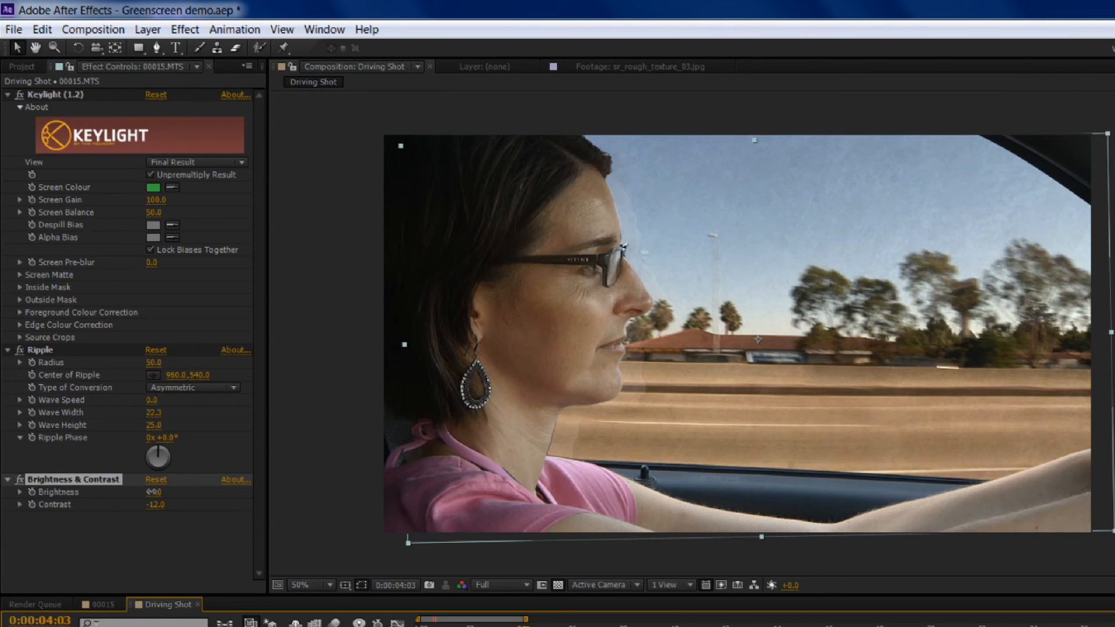
{"action": "left_click_drag", "start_coordinate": [154, 491], "coordinate": [150, 492]}
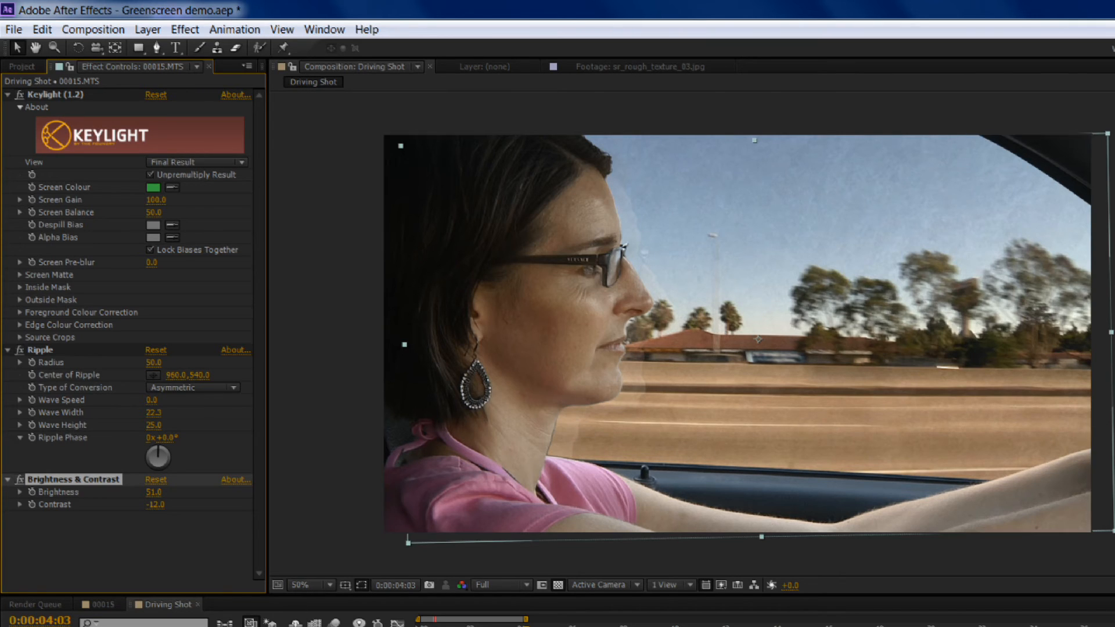
Nudge the reflection layer slightly upward in small increments and preview the composite.
{"action": "left_click", "coordinate": [168, 604]}
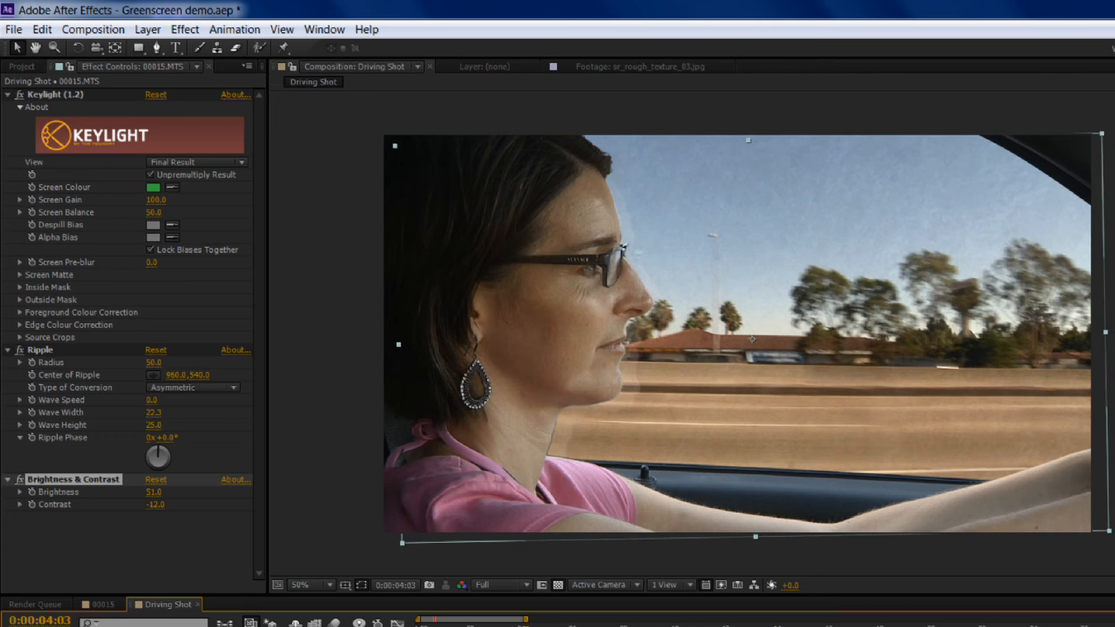
{"action": "key", "text": "Up"}
{"action": "key", "text": "Up"}
{"action": "key", "text": "Up"}
{"action": "key", "text": "Up"}
{"action": "key", "text": "Up"}
{"action": "key", "text": "Up"}
{"action": "key", "text": "Up"}
{"action": "key", "text": "Up"}
{"action": "key", "text": "Up"}
{"action": "key", "text": "Up"}
{"action": "key", "text": "Up"}
{"action": "key", "text": "Up"}
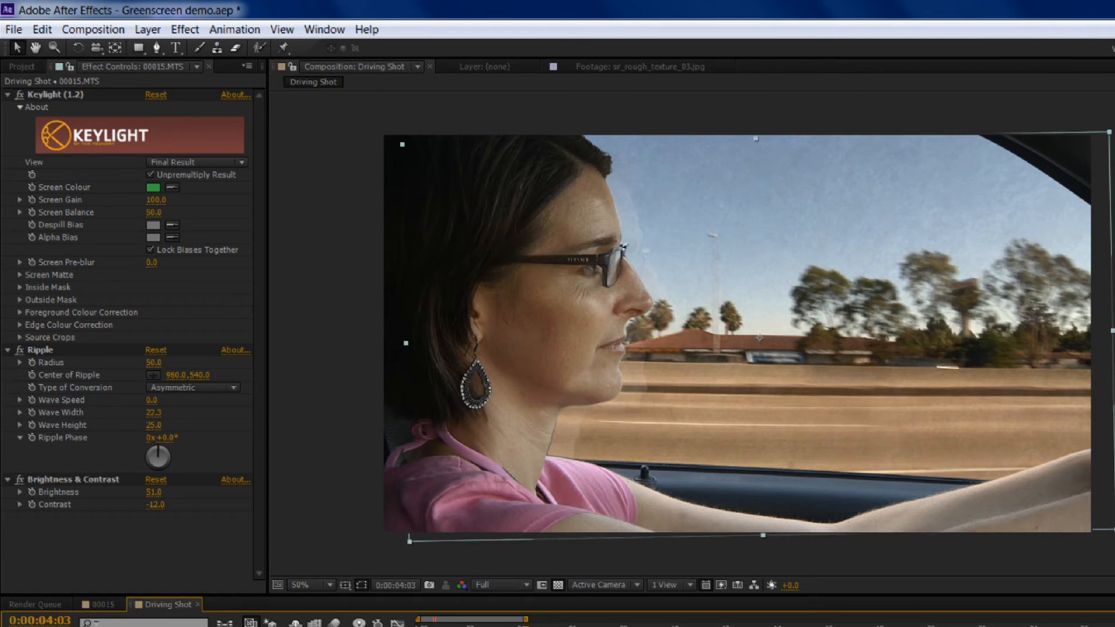
{"action": "key", "text": "Down"}
{"action": "key", "text": "Down"}
{"action": "key", "text": "Up"}
{"action": "key", "text": "Up"}
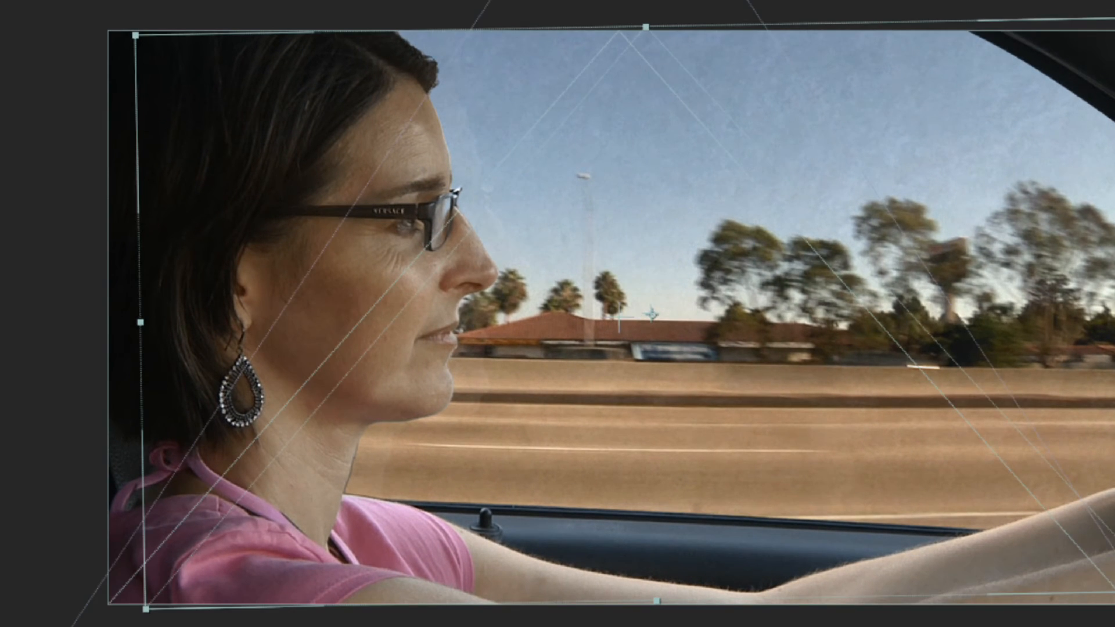
{"action": "key", "text": "space"}
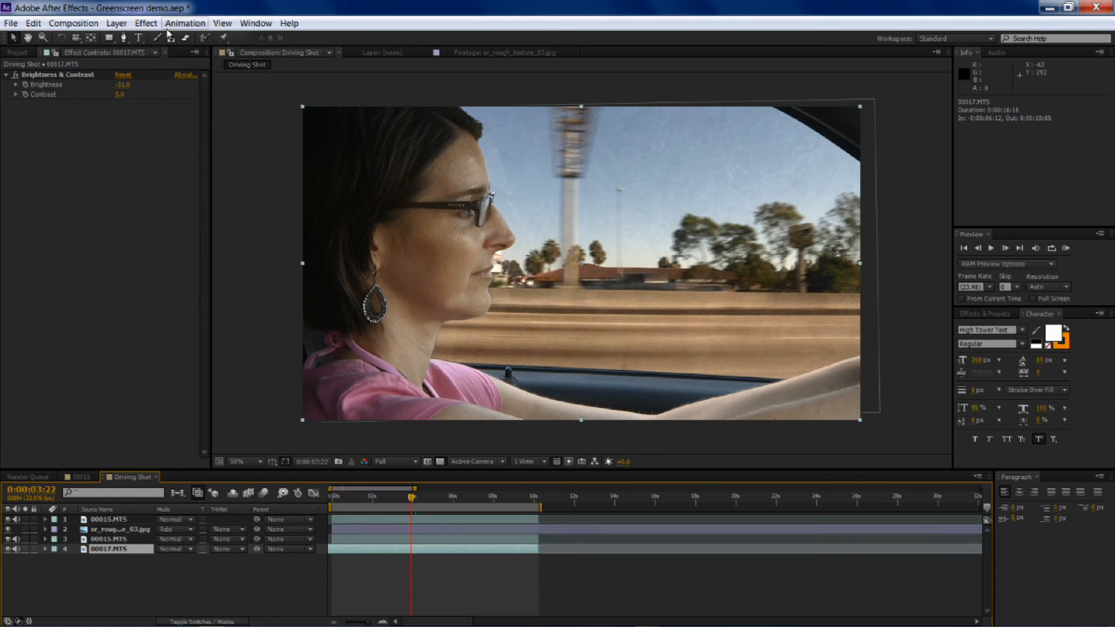
Apply Warp Stabilizer to the 00017.MTS road footage and accept the warning about ignored masks and effects.
{"action": "left_click", "coordinate": [174, 26]}
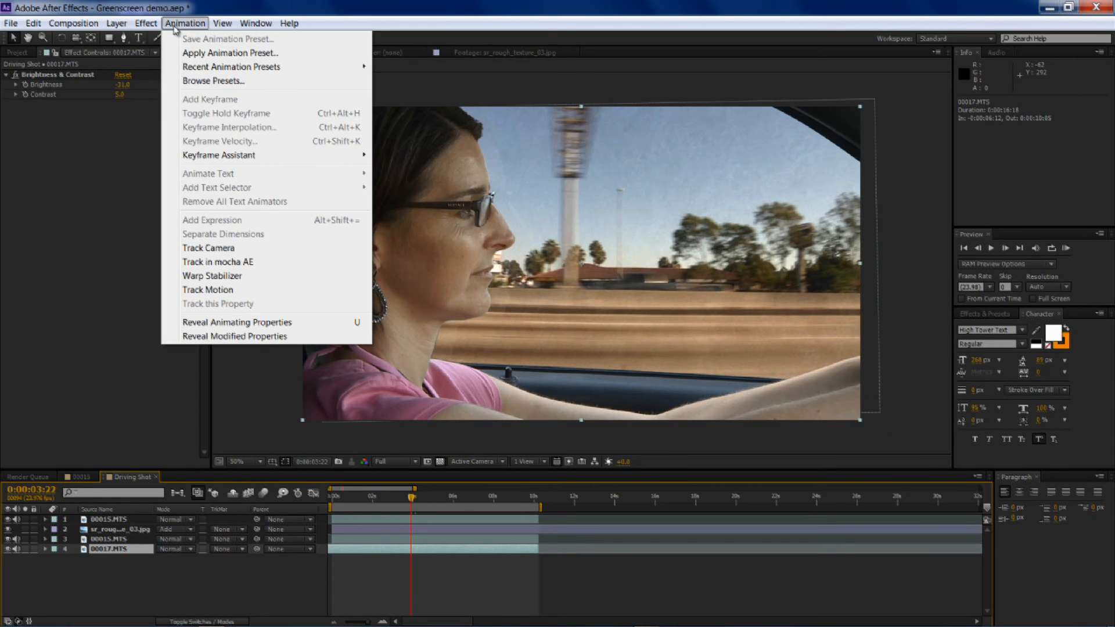
{"action": "left_click", "coordinate": [216, 281]}
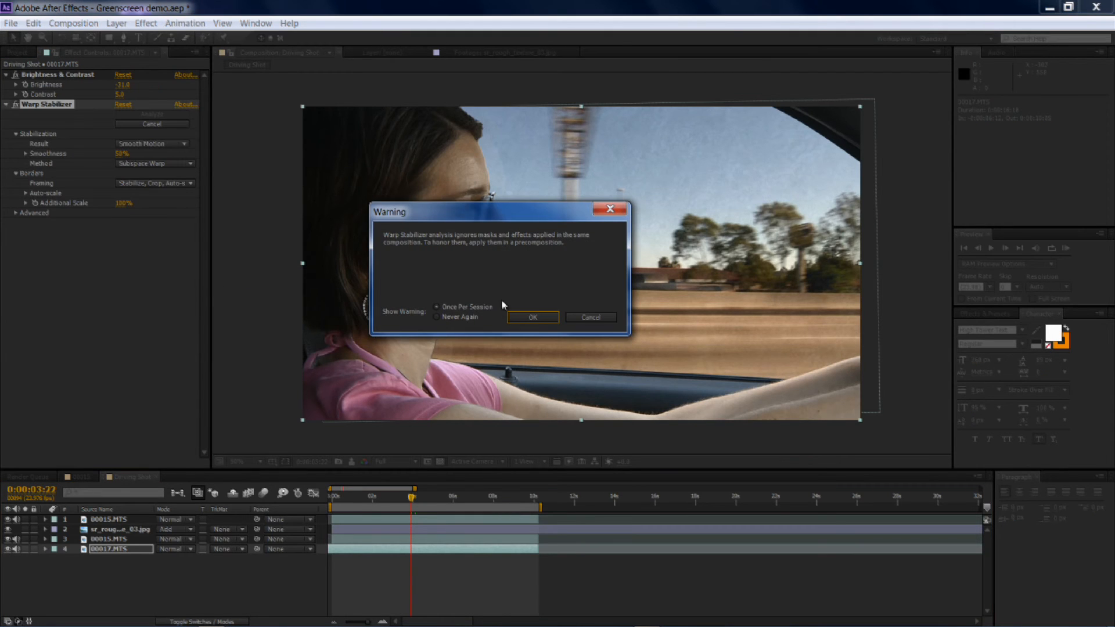
{"action": "left_click", "coordinate": [532, 319]}
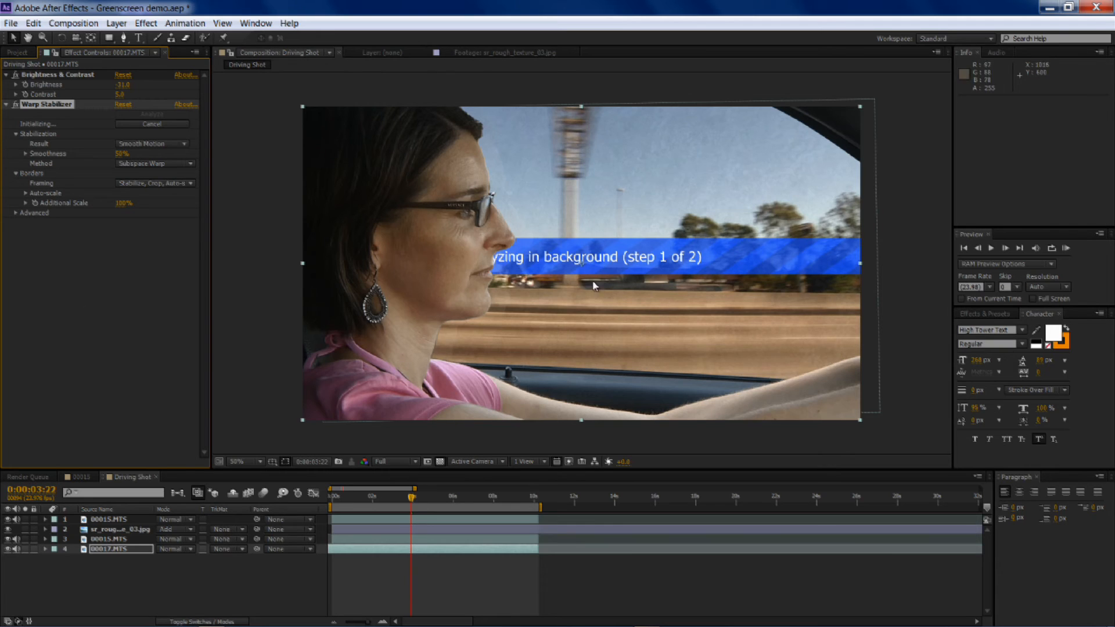
Apply Hue/Saturation to the topmost 00015.MTS layer, set Master Saturation to 23 and collapse the effect.
{"action": "left_click", "coordinate": [104, 520]}
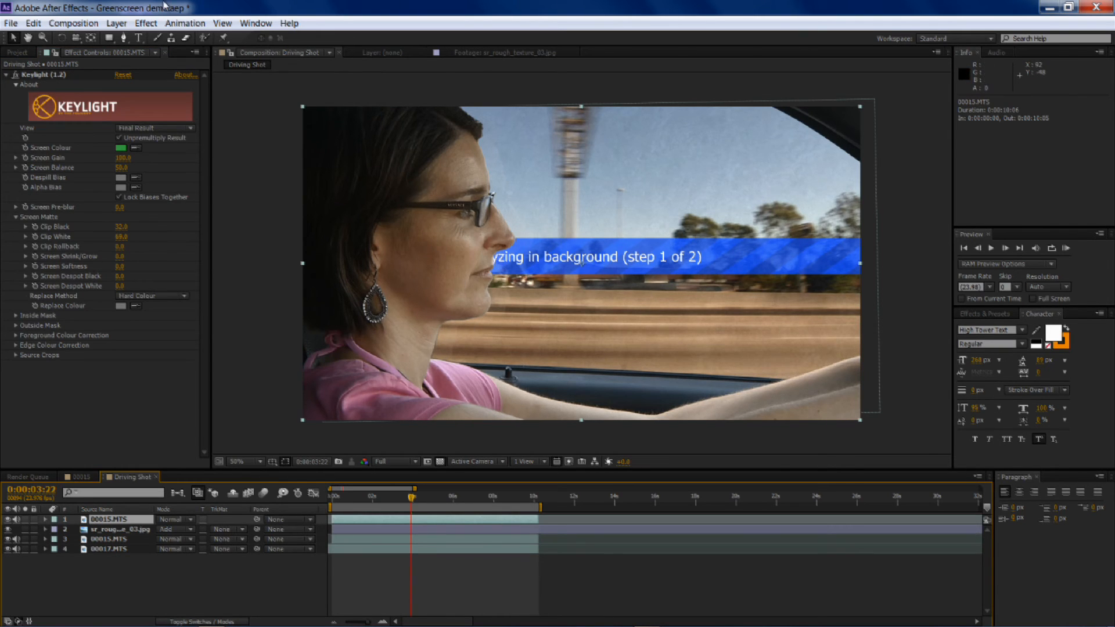
{"action": "left_click", "coordinate": [141, 28]}
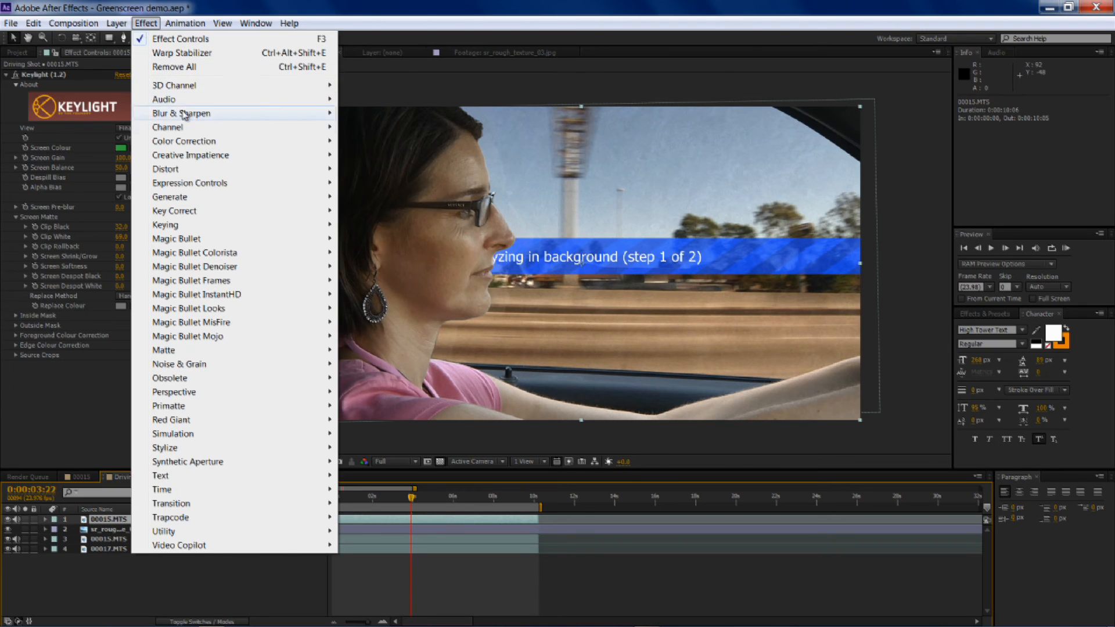
{"action": "mouse_move", "coordinate": [235, 175]}
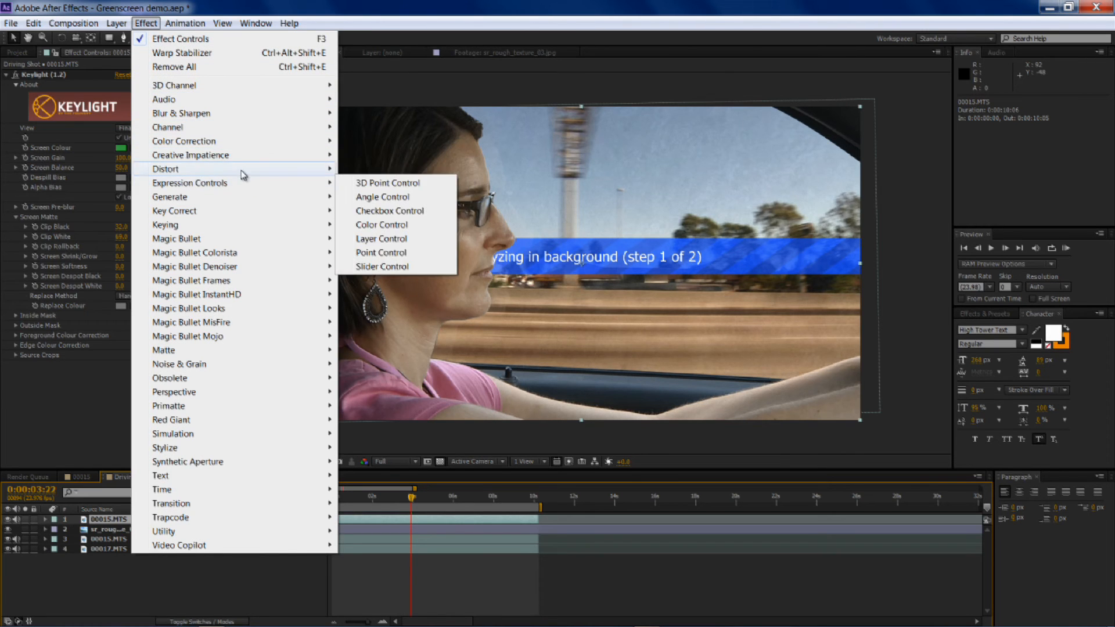
{"action": "mouse_move", "coordinate": [249, 147]}
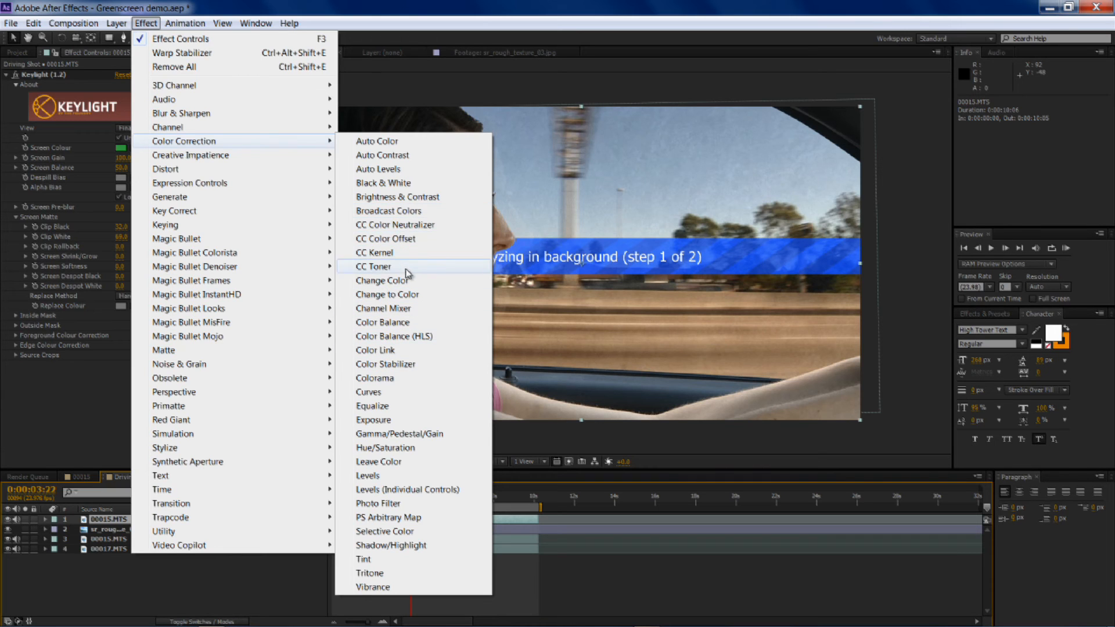
{"action": "left_click", "coordinate": [399, 448]}
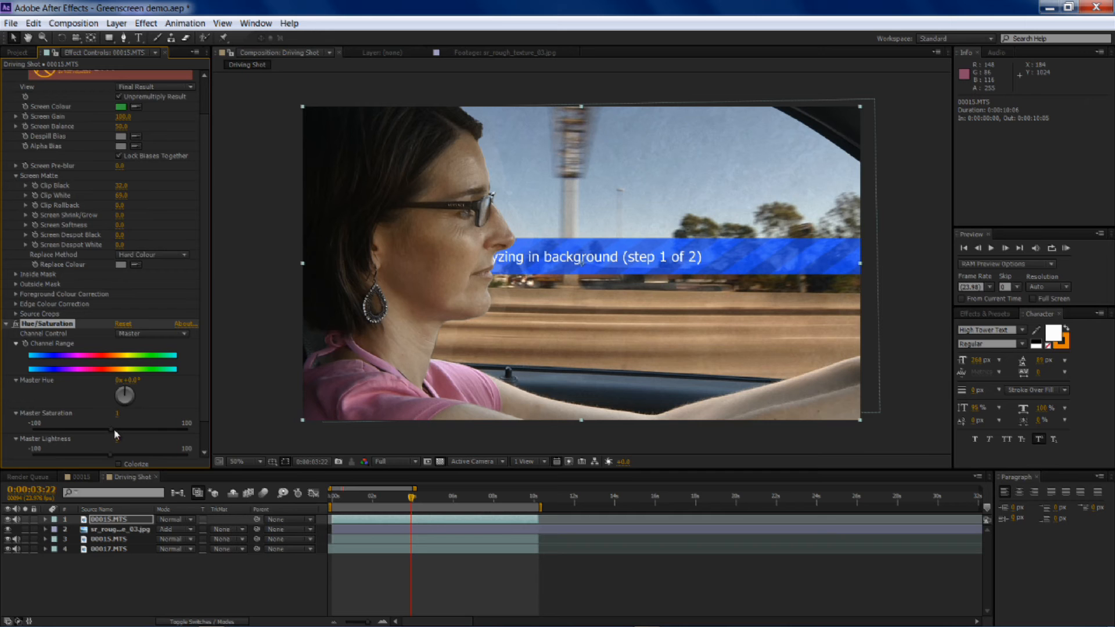
{"action": "left_click_drag", "start_coordinate": [120, 431], "coordinate": [135, 432]}
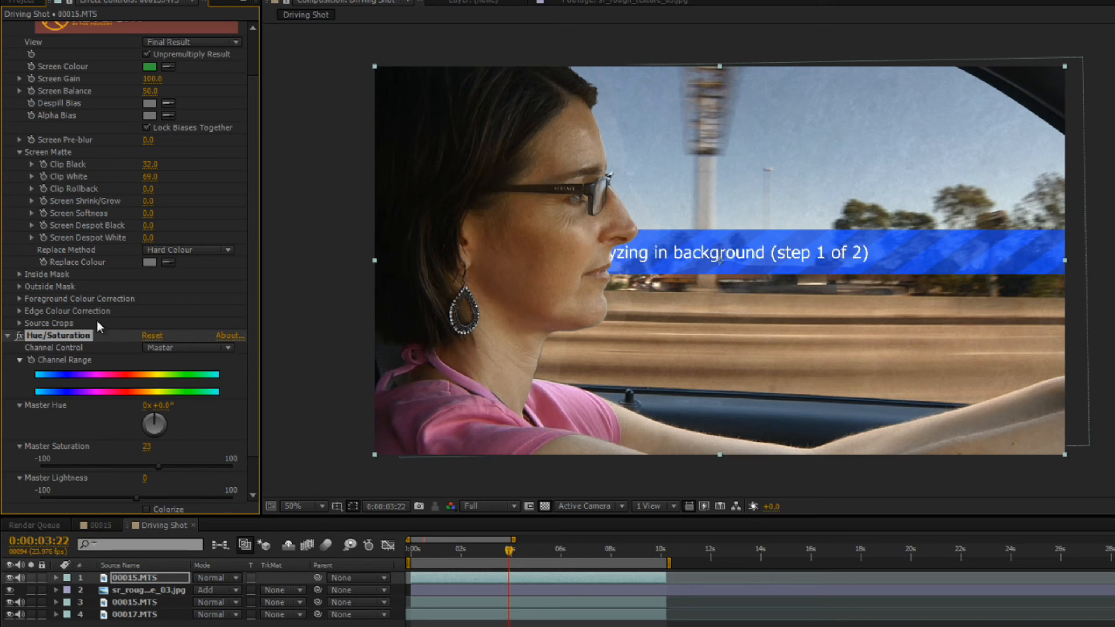
{"action": "left_click", "coordinate": [8, 335]}
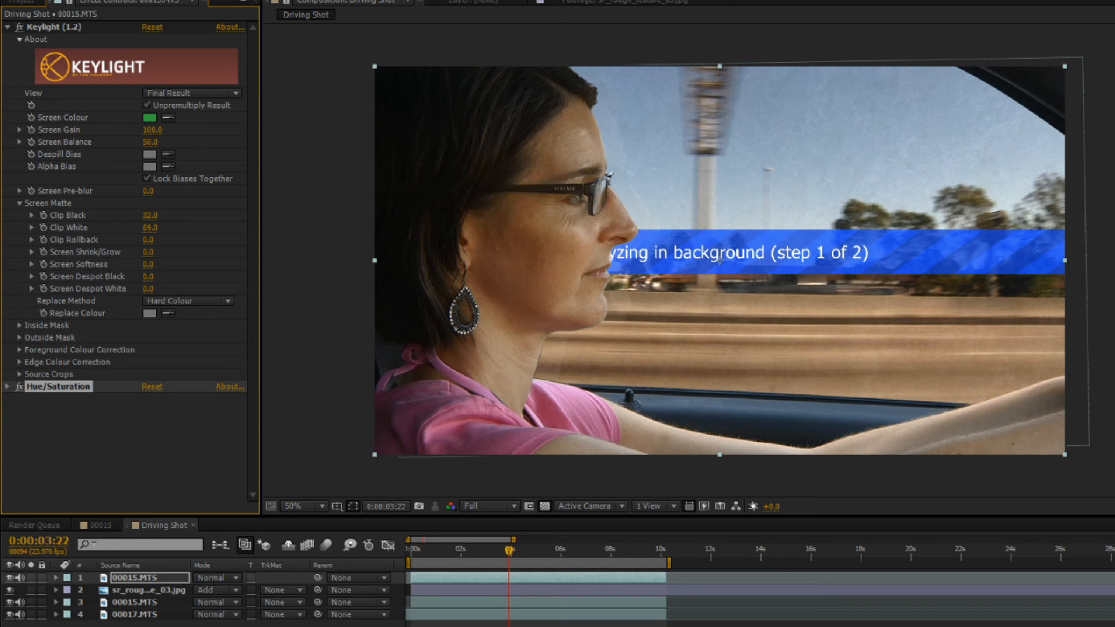
Apply the Key Correct Light Wrap effect to the topmost 00015.MTS layer with 00017.MTS as the Background Layer.
{"action": "left_click", "coordinate": [175, 0]}
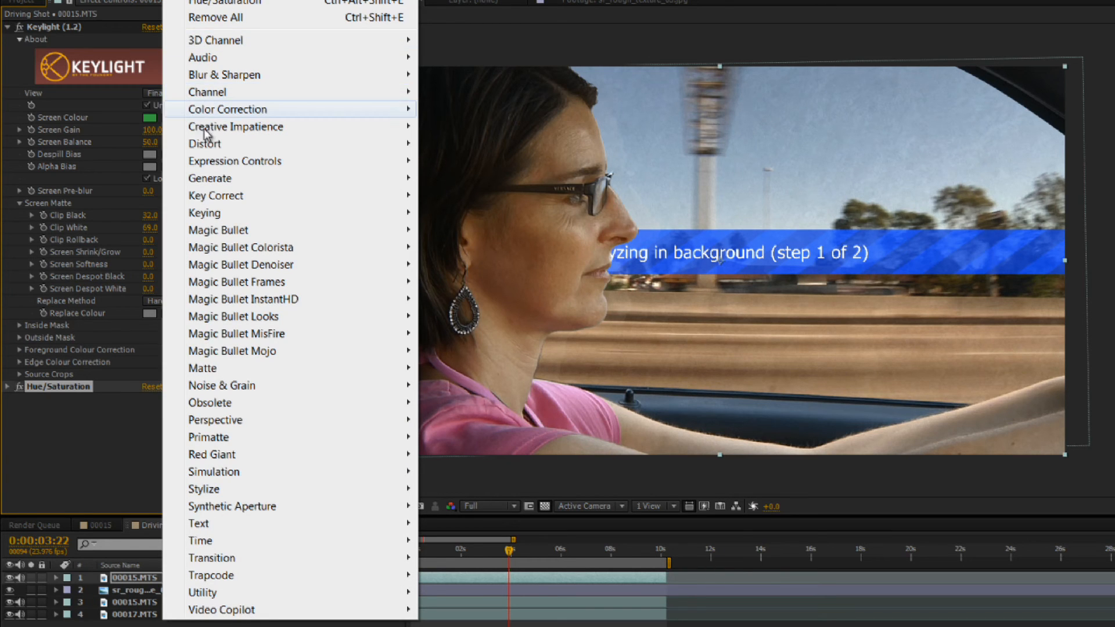
{"action": "mouse_move", "coordinate": [256, 198]}
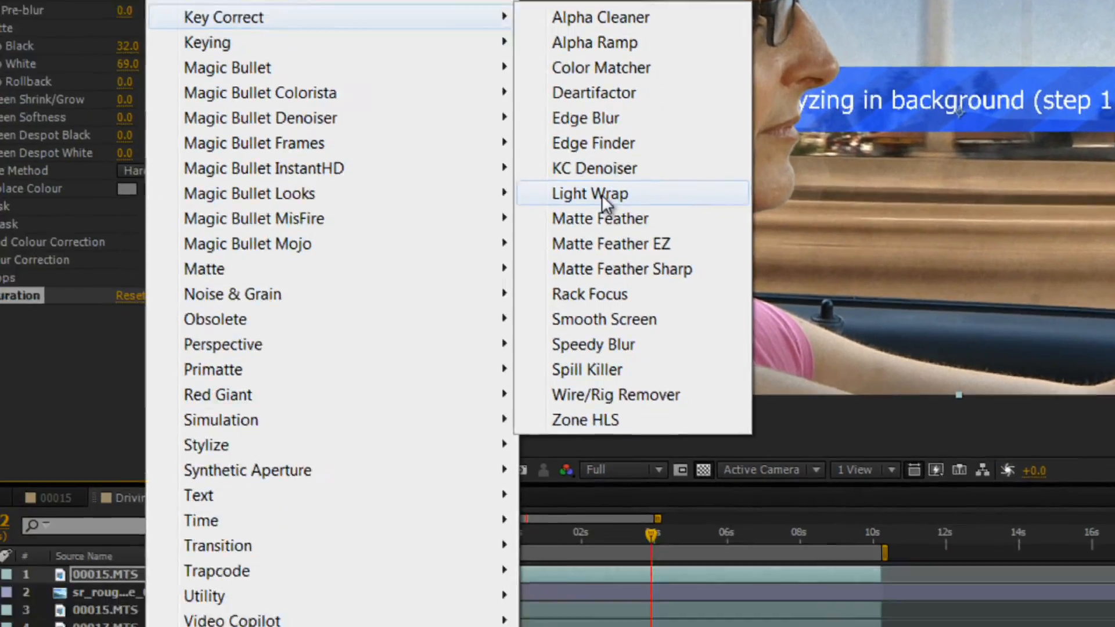
{"action": "left_click", "coordinate": [552, 303]}
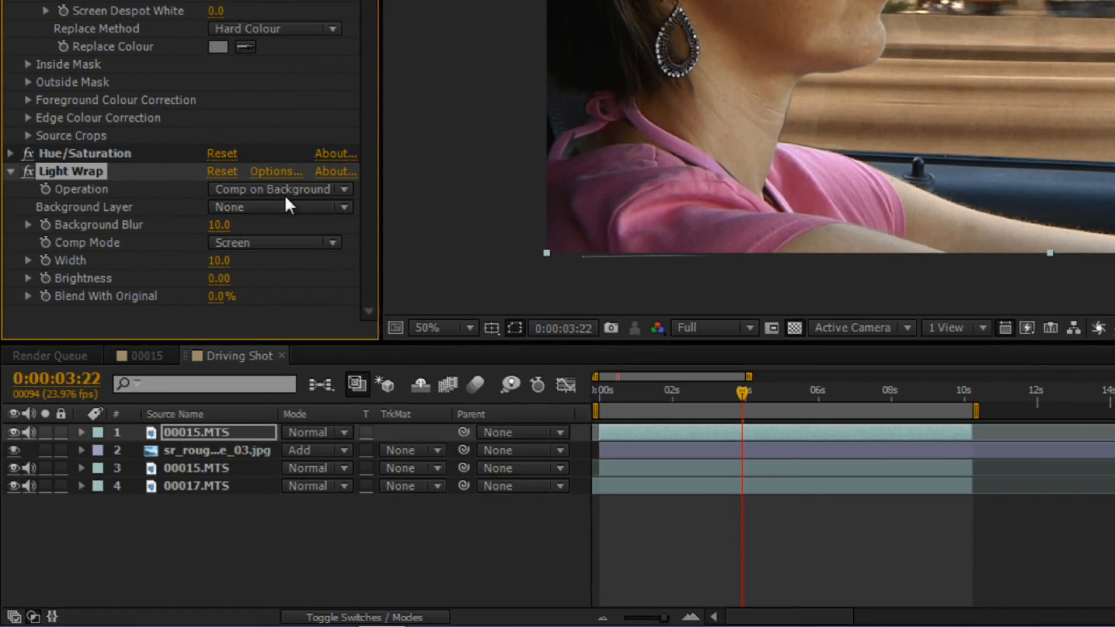
{"action": "left_click", "coordinate": [257, 207]}
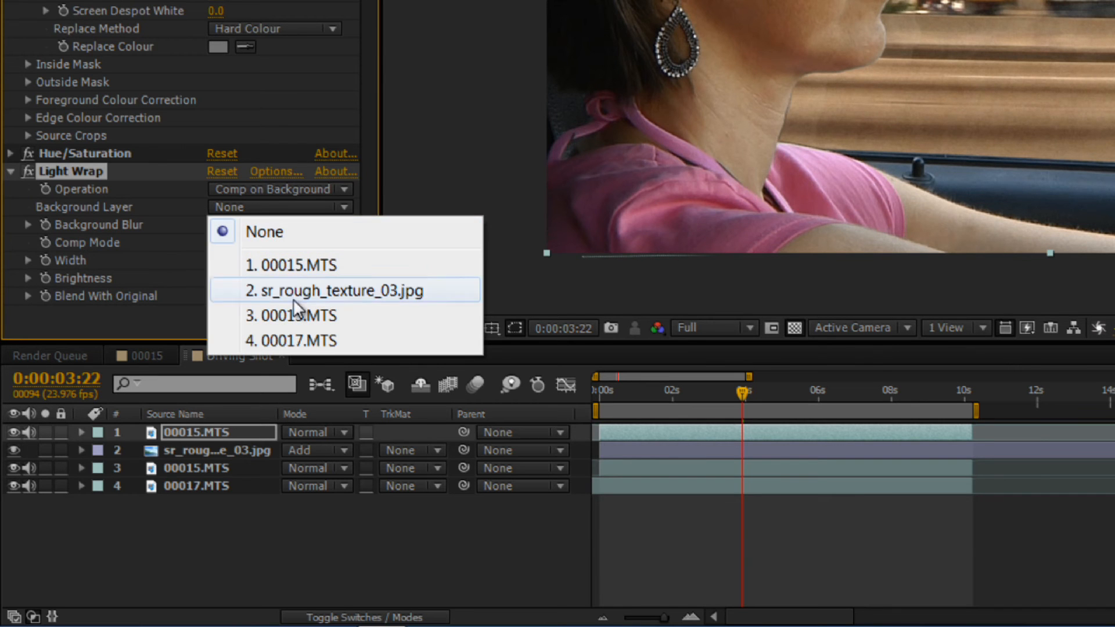
{"action": "left_click", "coordinate": [299, 340]}
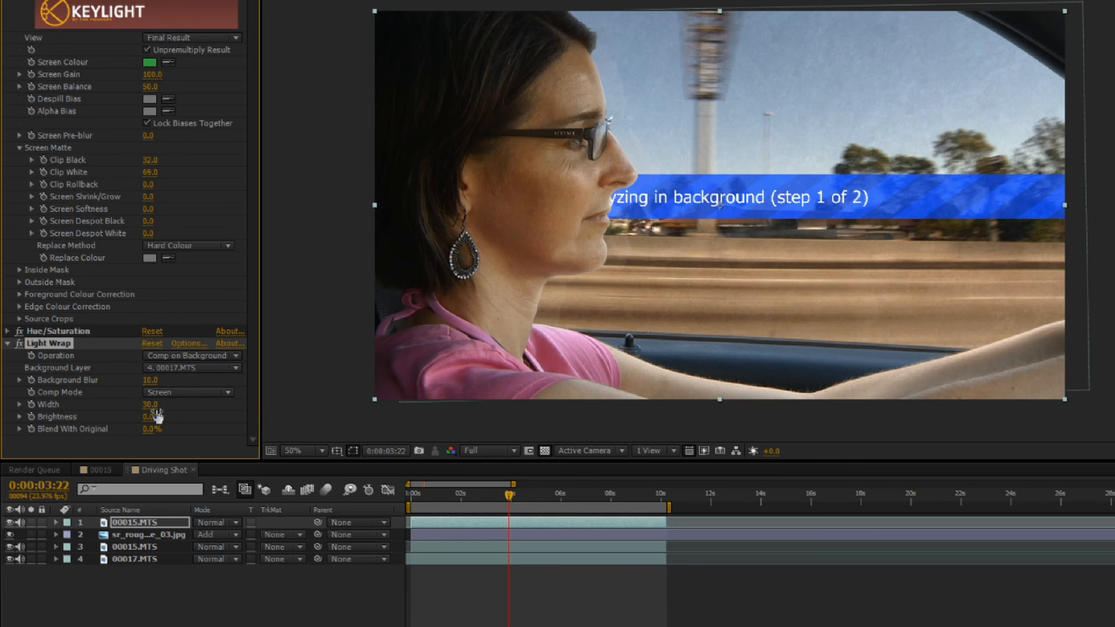
Set the Light Wrap effect's Width to 28 and Brightness to 0.5.
{"action": "left_click_drag", "start_coordinate": [154, 405], "coordinate": [150, 405]}
{"action": "left_click_drag", "start_coordinate": [158, 418], "coordinate": [238, 416]}
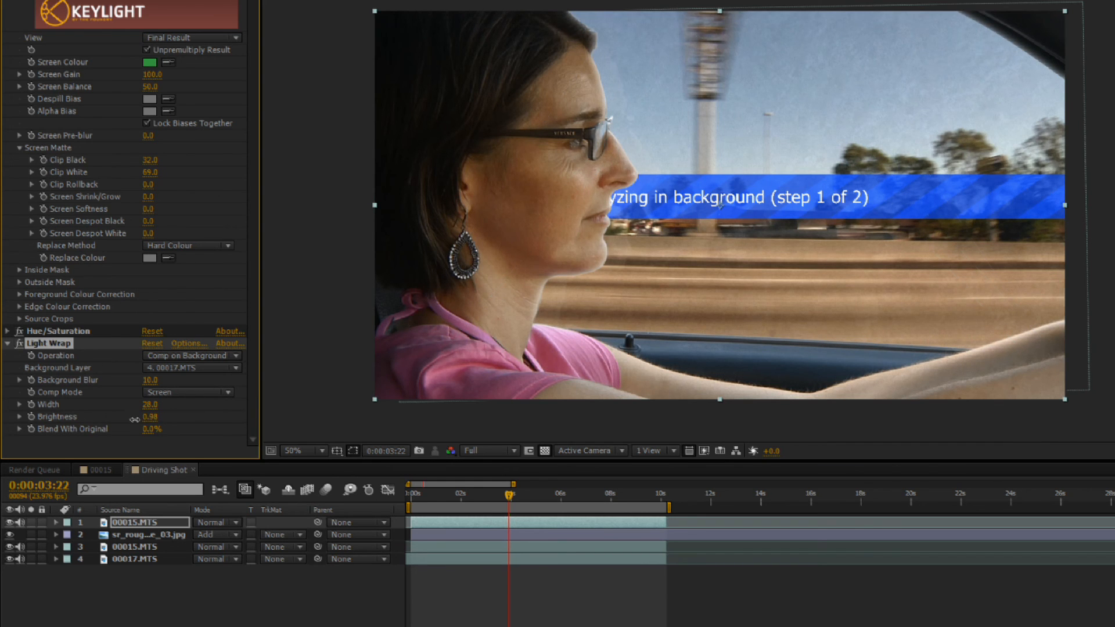
{"action": "left_click_drag", "start_coordinate": [134, 419], "coordinate": [180, 420]}
{"action": "type", "text": ".5"}
{"action": "key", "text": "Return"}
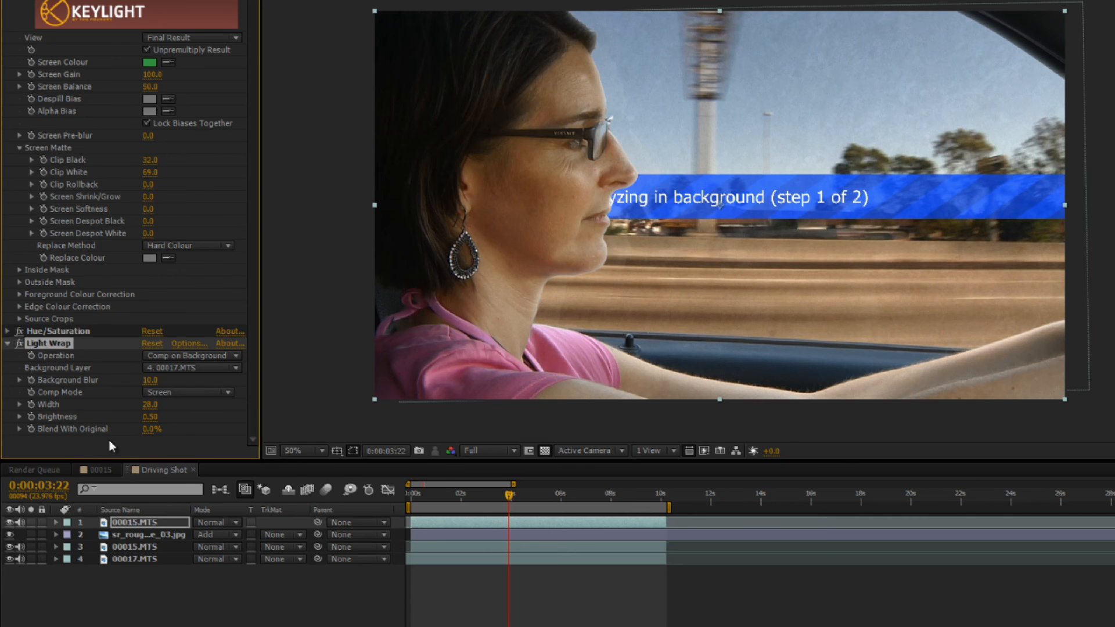
Set the Light Wrap effect's Brightness to 0.25 and reduce its Width.
{"action": "left_click", "coordinate": [156, 416]}
{"action": "key", "text": "Return"}
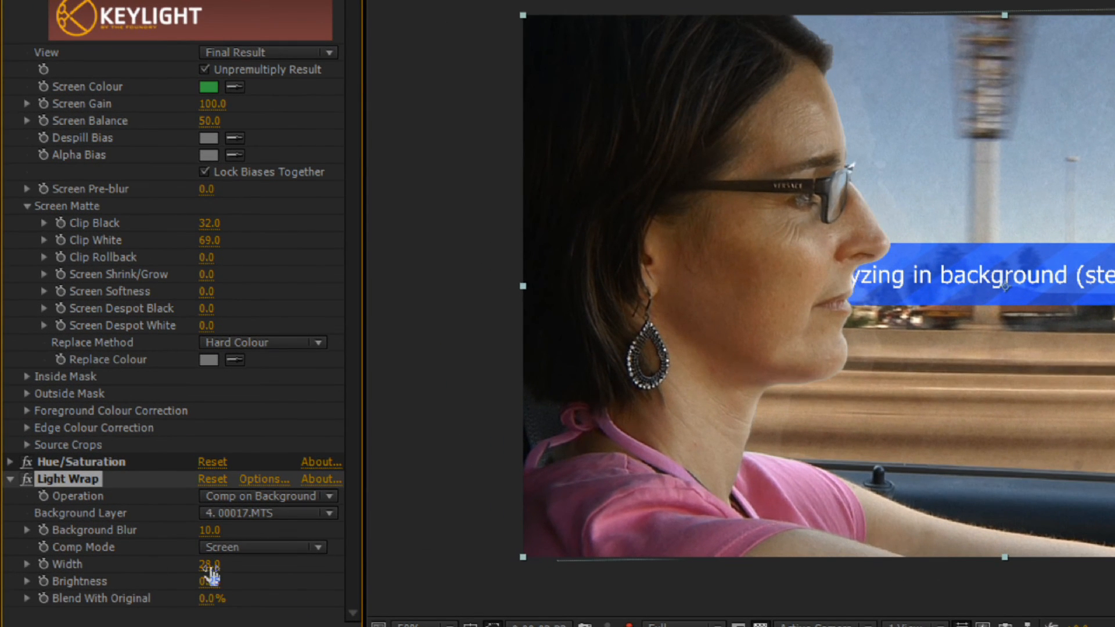
{"action": "left_click_drag", "start_coordinate": [191, 568], "coordinate": [198, 564]}
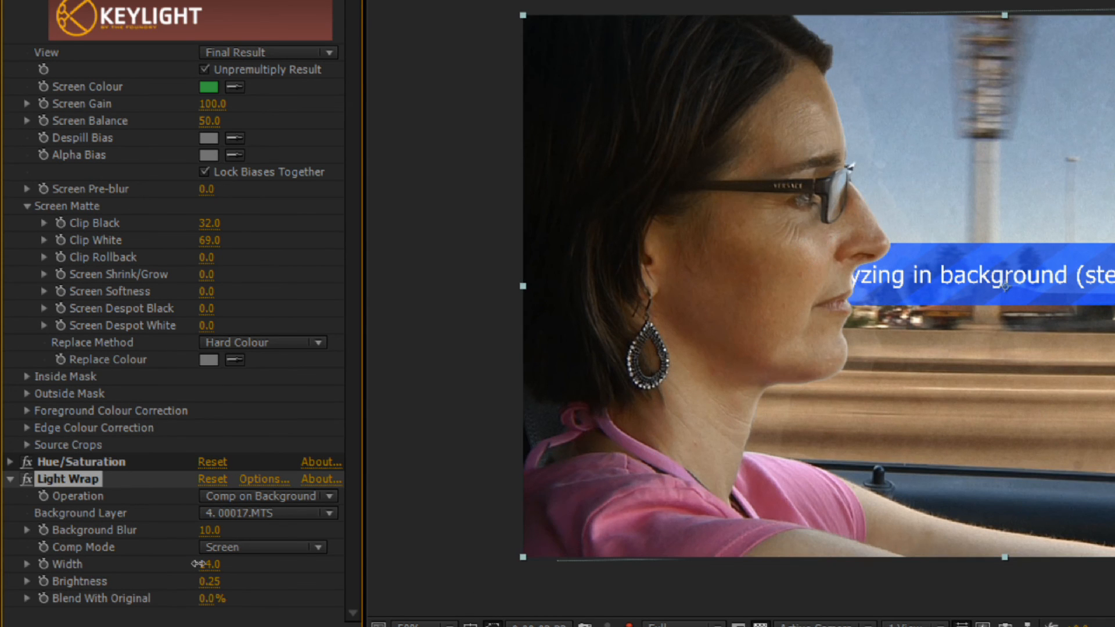